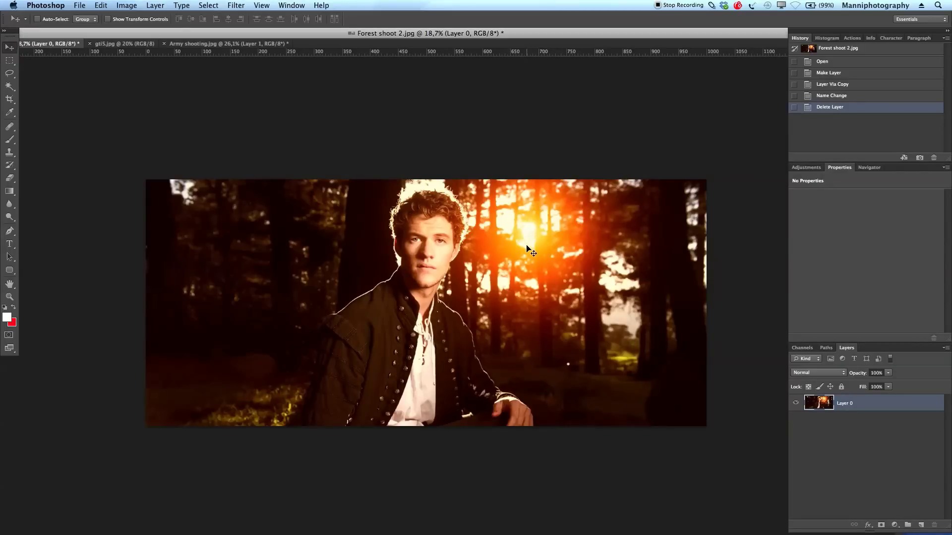
Look through the open gti5.jpg and Army shooting.jpg images and return to Forest shoot 2.jpg
left_click(137, 44)
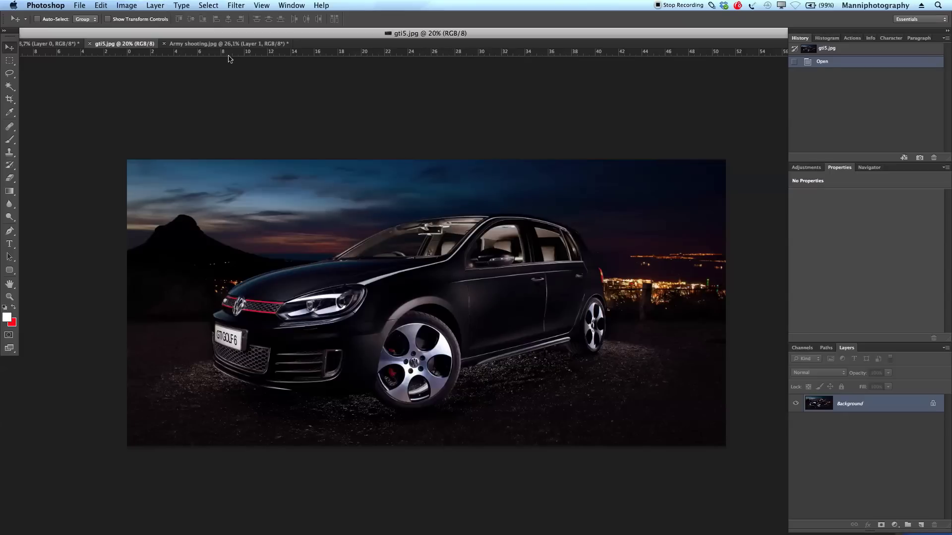
left_click(173, 44)
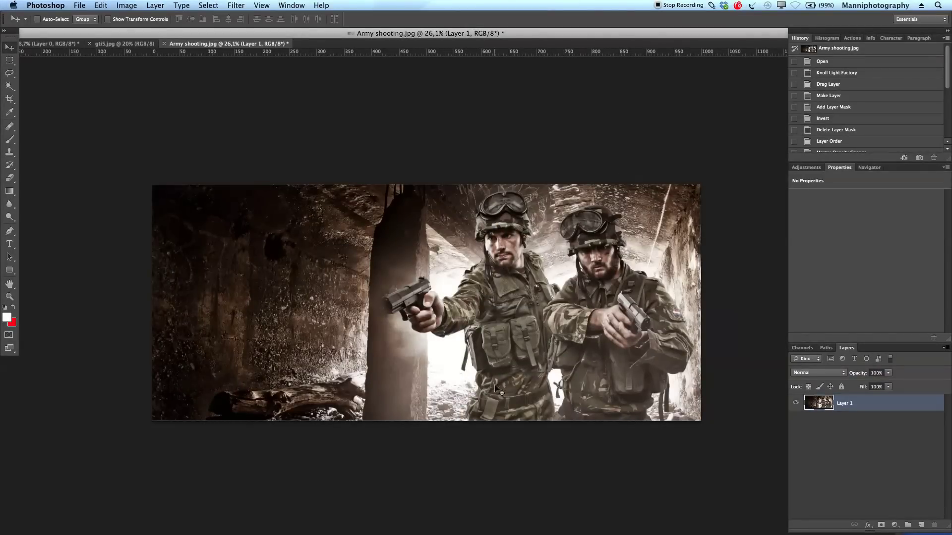
left_click(72, 45)
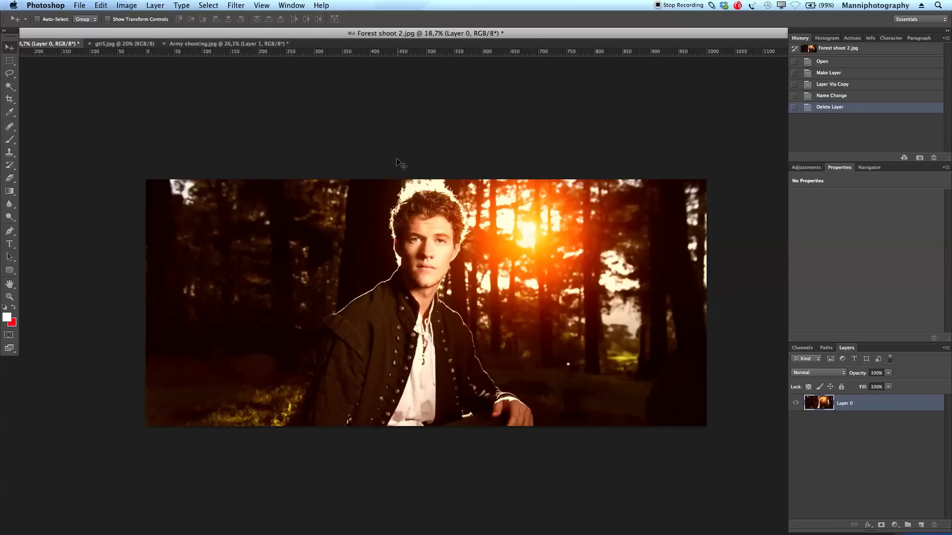
Switch to Safari to examine the Knoll Light Factory 3.0 product page, and return to Photoshop
left_click(390, 518)
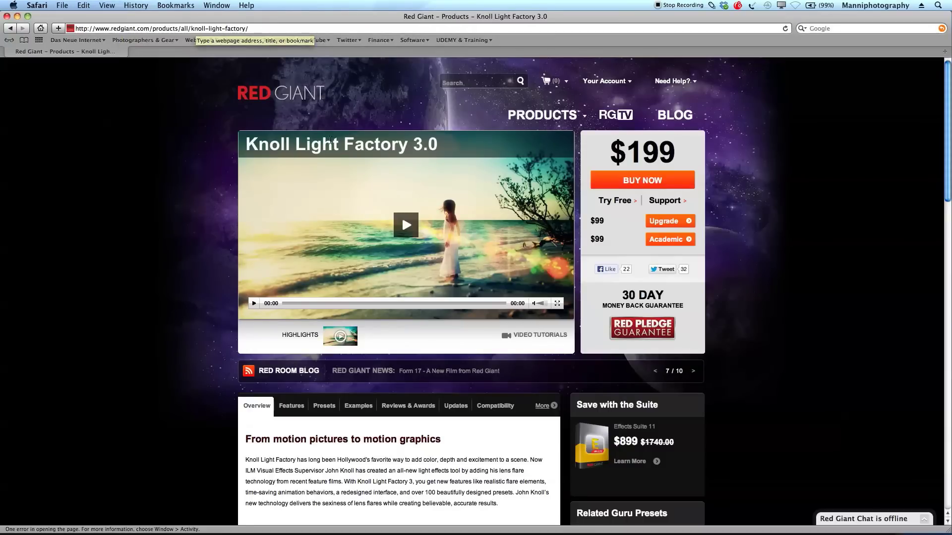
mouse_move(398, 193)
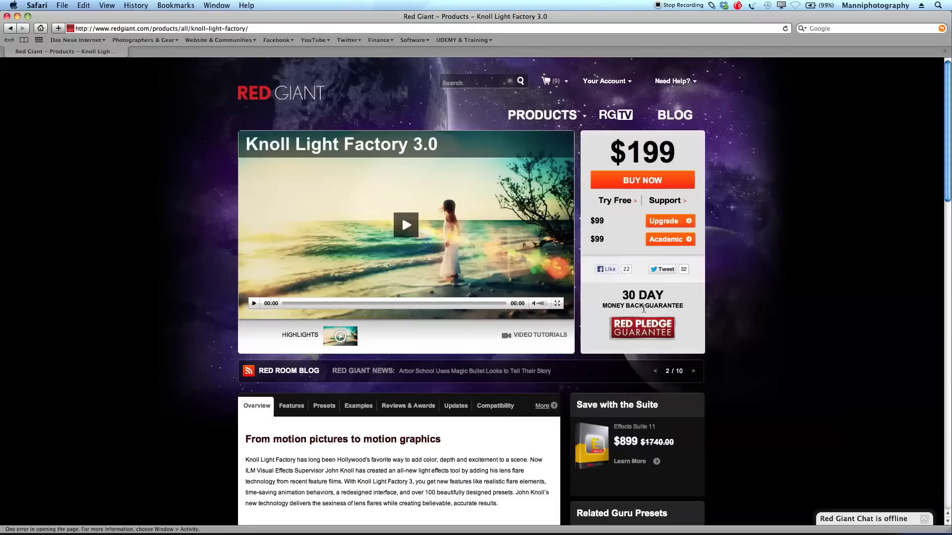
left_click(18, 16)
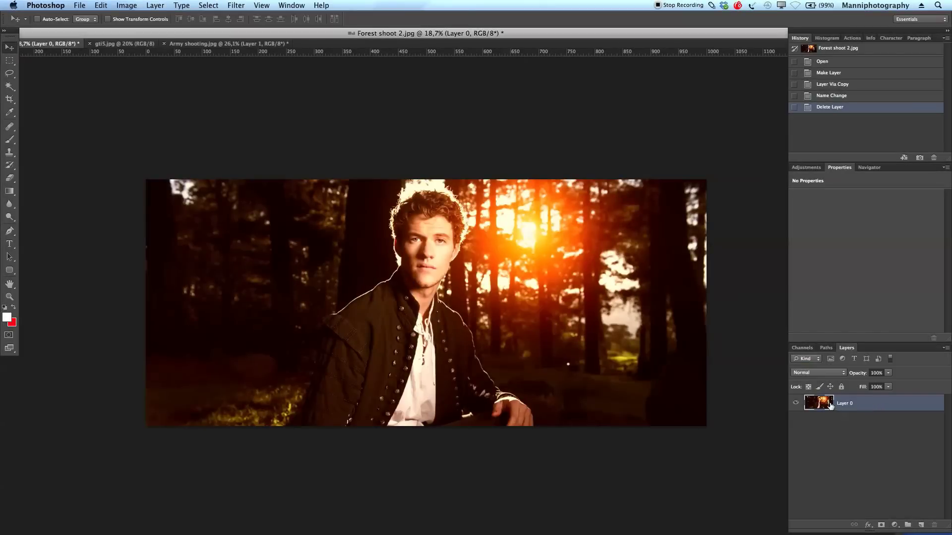
Duplicate Layer 0 and rename the copy "Flare"
left_click_drag(831, 405, 920, 525)
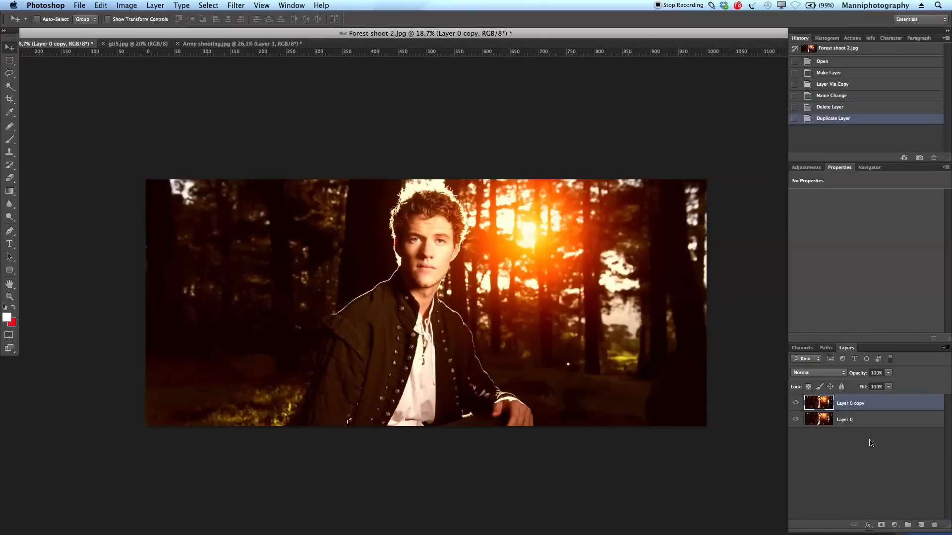
double_click(852, 404)
type("f")
key("Return")
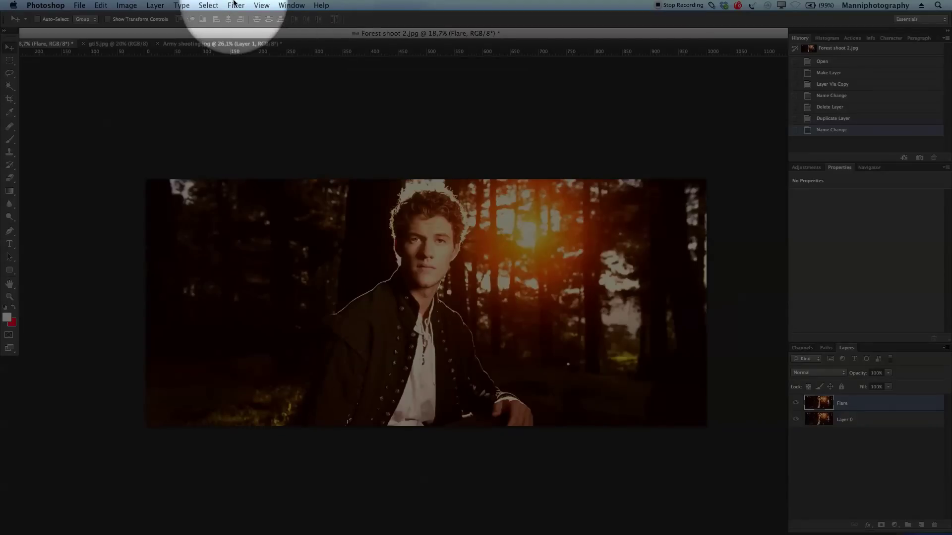
Open Red Giant's Knoll Light Factory filter on the Flare layer
left_click(236, 5)
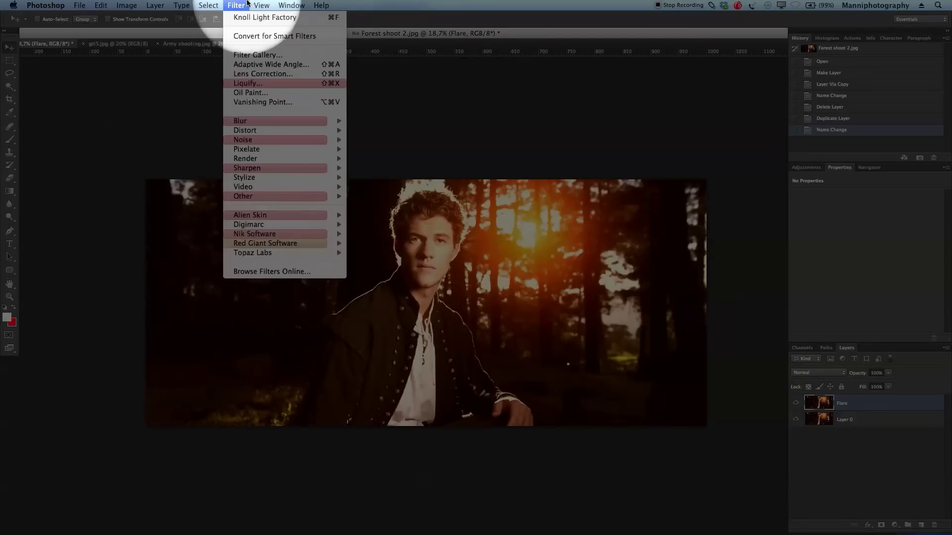
mouse_move(277, 245)
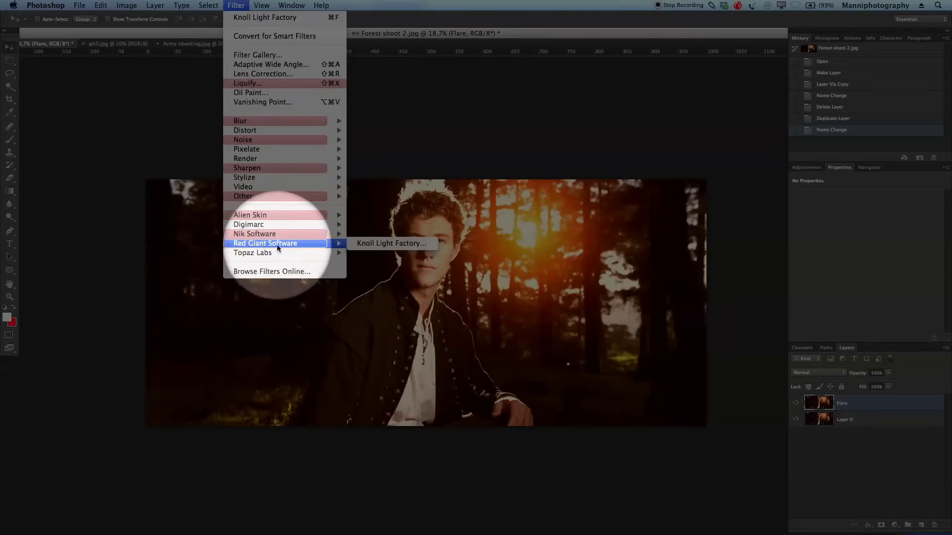
left_click(370, 244)
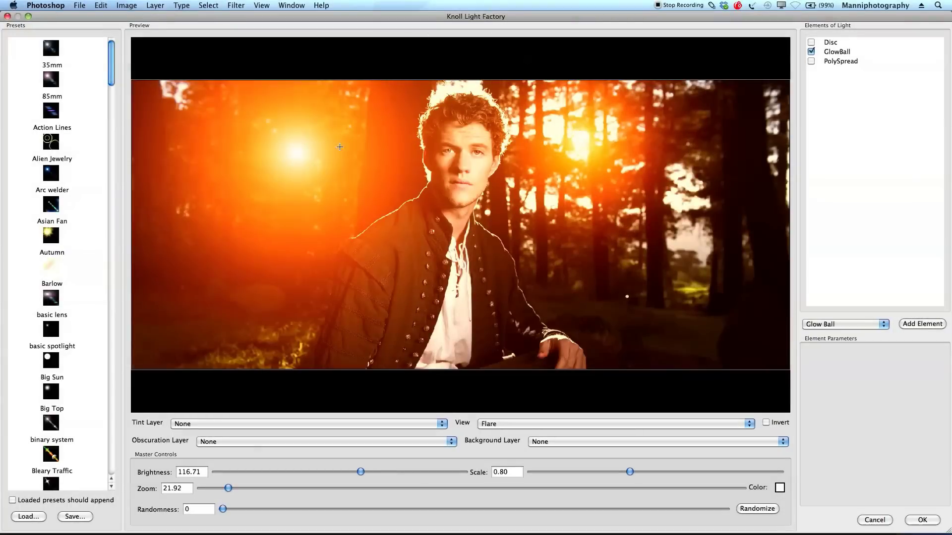
Move the flare lower among the dark trees beside the man, and enable the Disc and PolySpread elements
left_click_drag(300, 150, 265, 205)
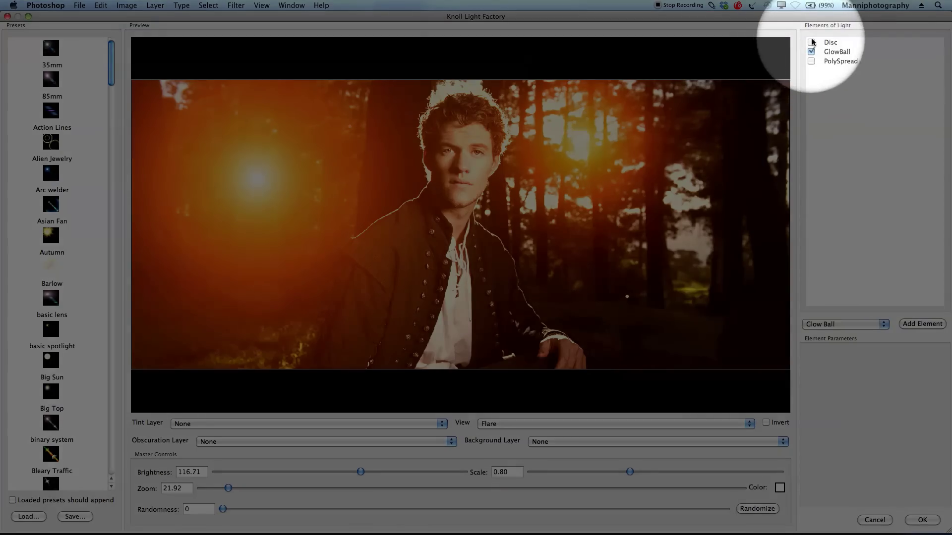
left_click(811, 42)
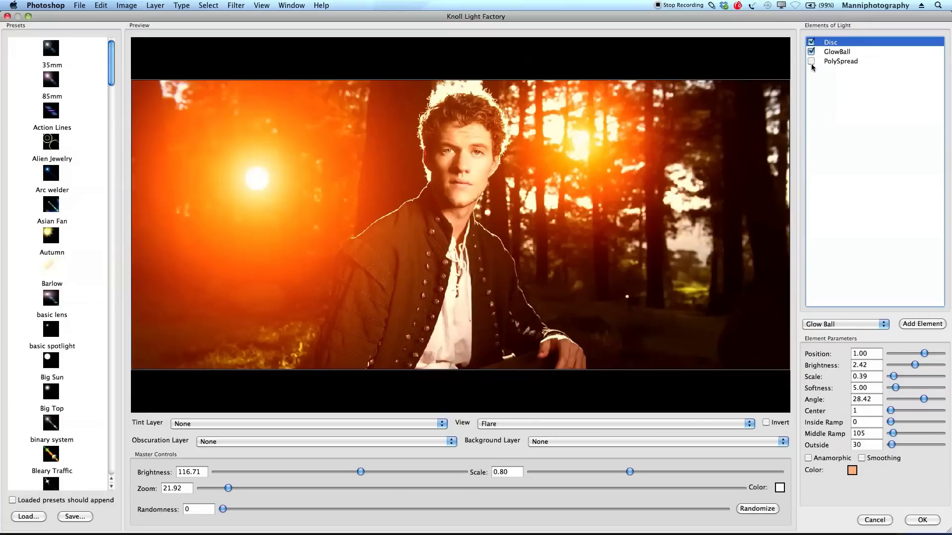
left_click(810, 62)
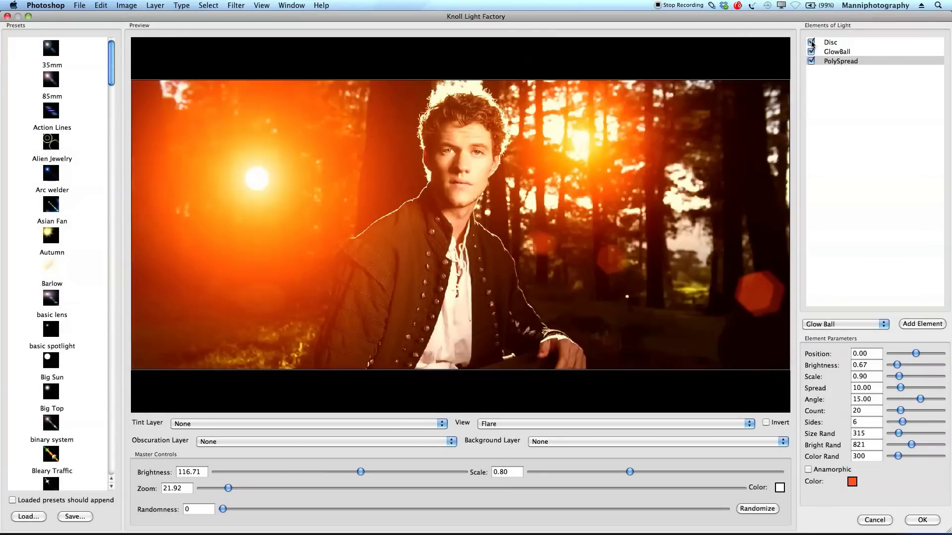
Toggle the light elements until only GlowBall is enabled, and shift the flare slightly closer to the man
left_click(811, 43)
left_click(811, 51)
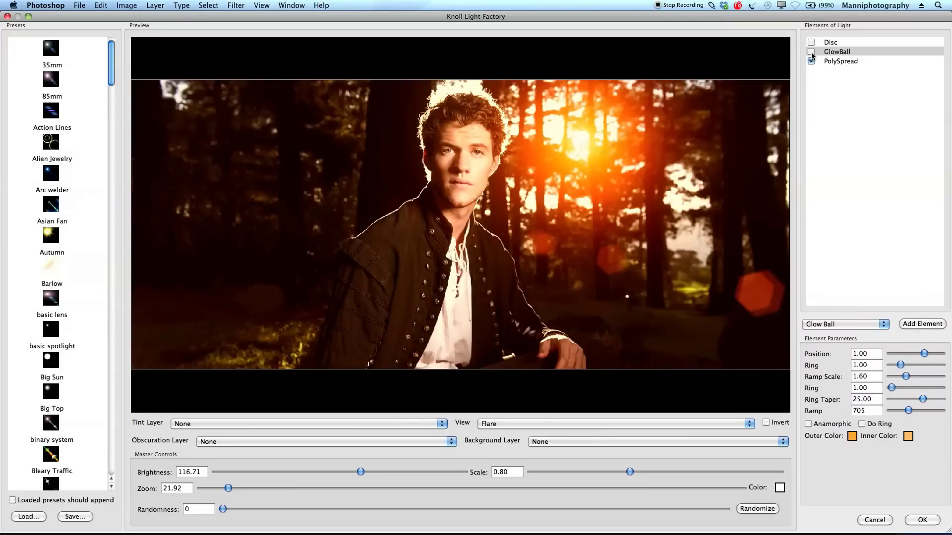
left_click(811, 52)
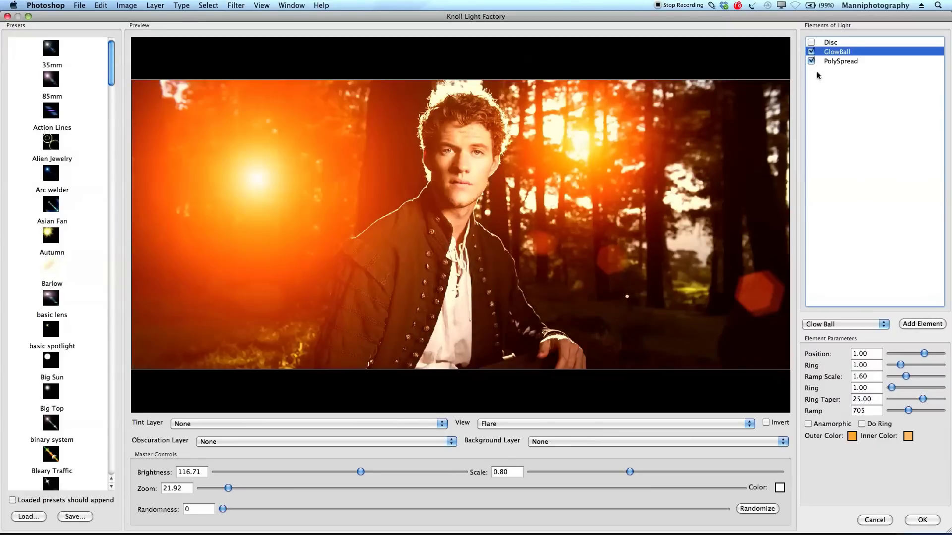
left_click(811, 61)
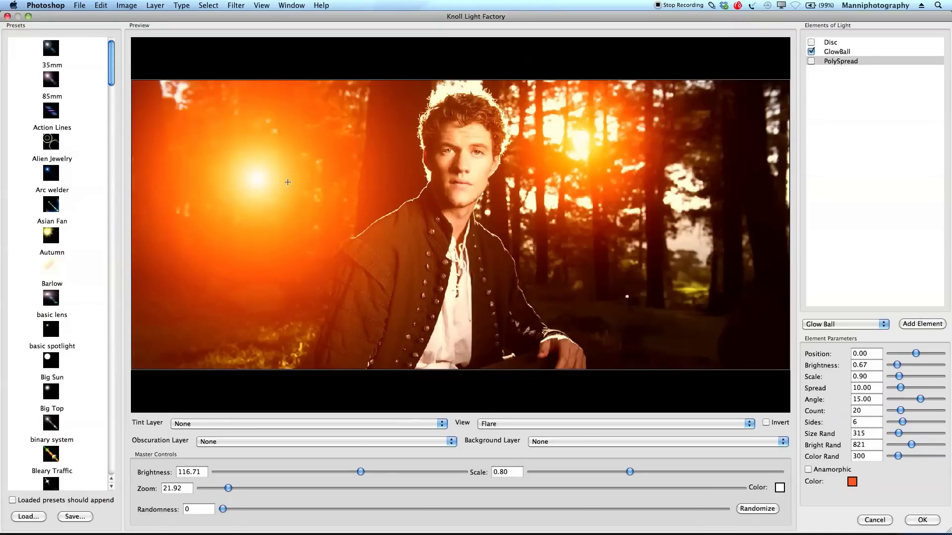
mouse_move(287, 182)
left_mouse_down()
mouse_move(323, 217)
mouse_move(260, 163)
mouse_move(272, 188)
mouse_move(263, 183)
mouse_move(279, 171)
left_mouse_up()
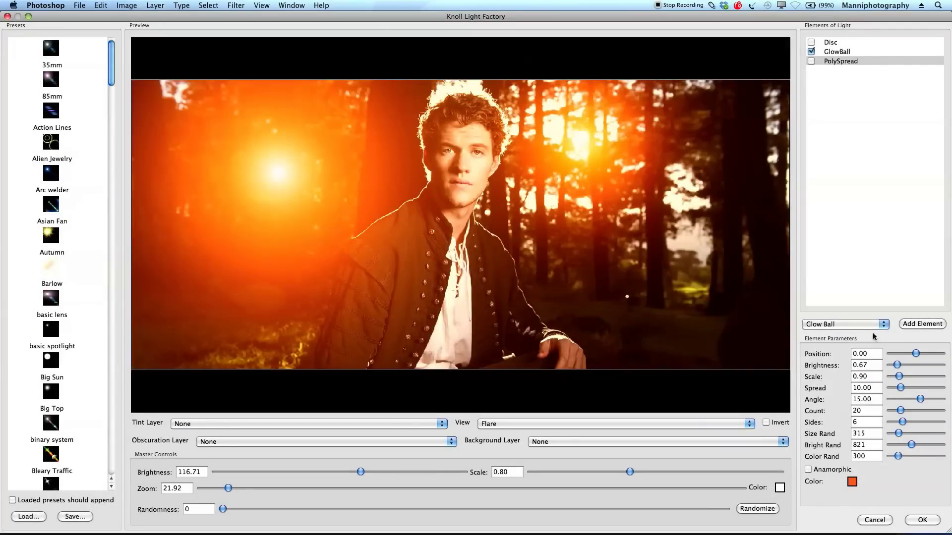
Show only the Disc element and set its position to 1.08 and brightness to 1.25
left_click(811, 51)
left_click(811, 43)
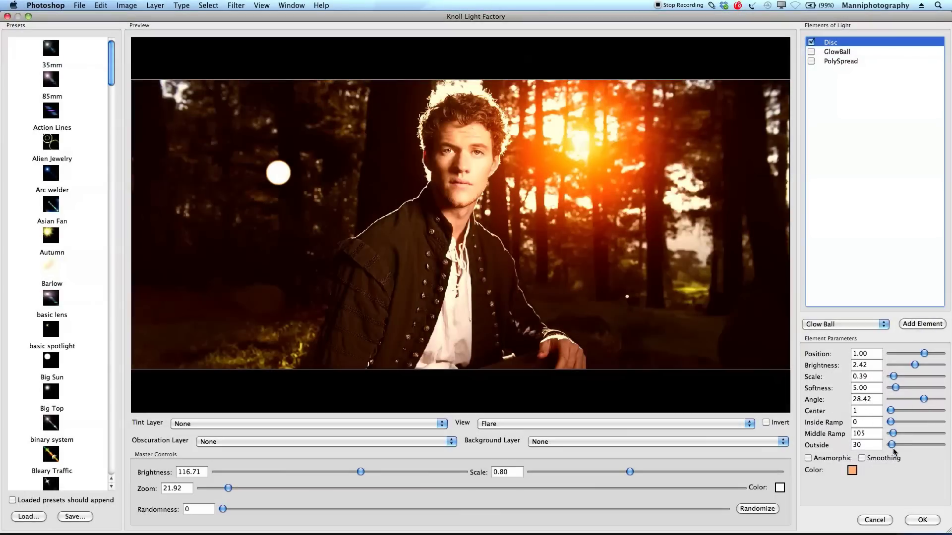
mouse_move(924, 353)
left_mouse_down()
mouse_move(906, 355)
mouse_move(921, 355)
mouse_move(922, 367)
mouse_move(903, 364)
mouse_move(909, 353)
mouse_move(920, 358)
left_mouse_up()
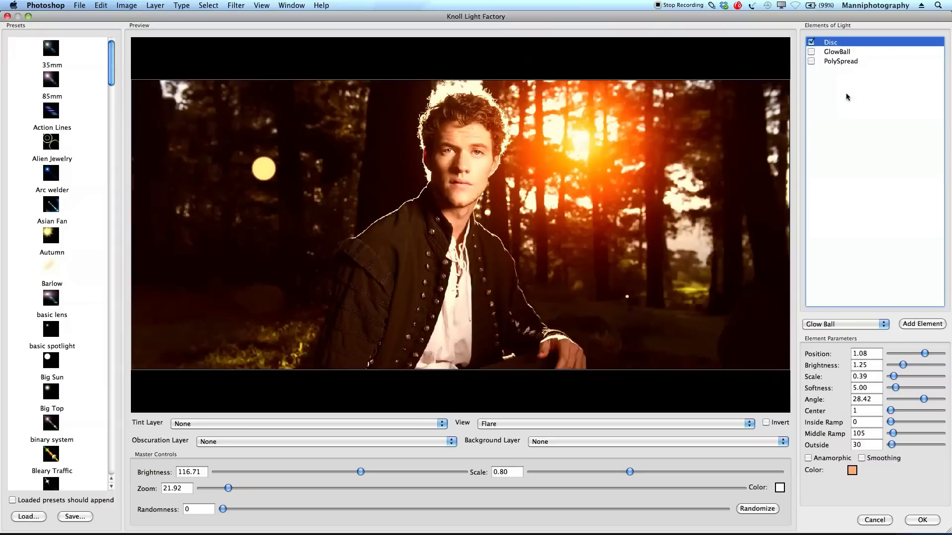
Enable GlowBall and PolySpread alongside the Disc, and move the flare slightly lower in the image
left_click(812, 52)
left_click(811, 62)
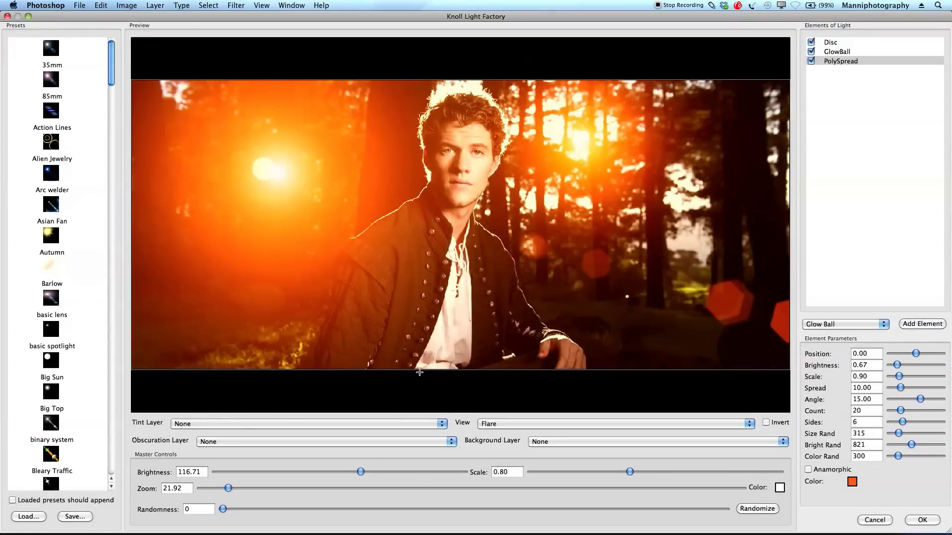
left_click_drag(265, 171, 263, 191)
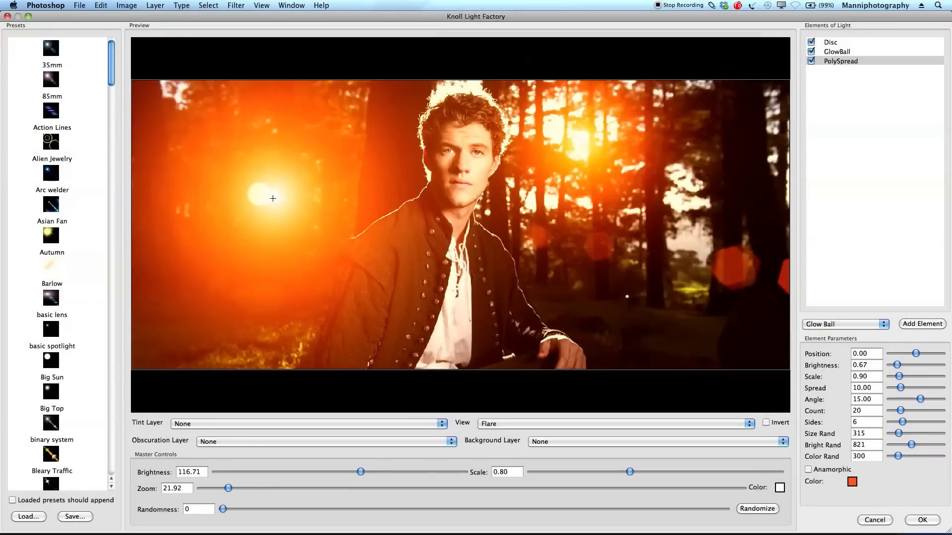
Set the Disc's position to 1.02 and scale to 0.10, and move the flare onto the bright gap in the trees beyond the sun
left_click(851, 42)
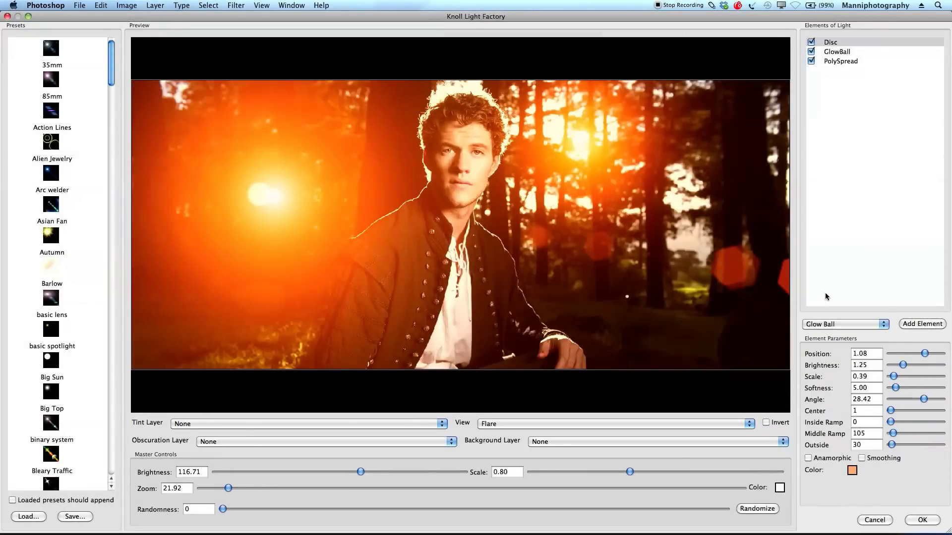
mouse_move(926, 353)
left_mouse_down()
mouse_move(893, 353)
mouse_move(926, 357)
left_mouse_up()
left_click_drag(895, 378, 891, 379)
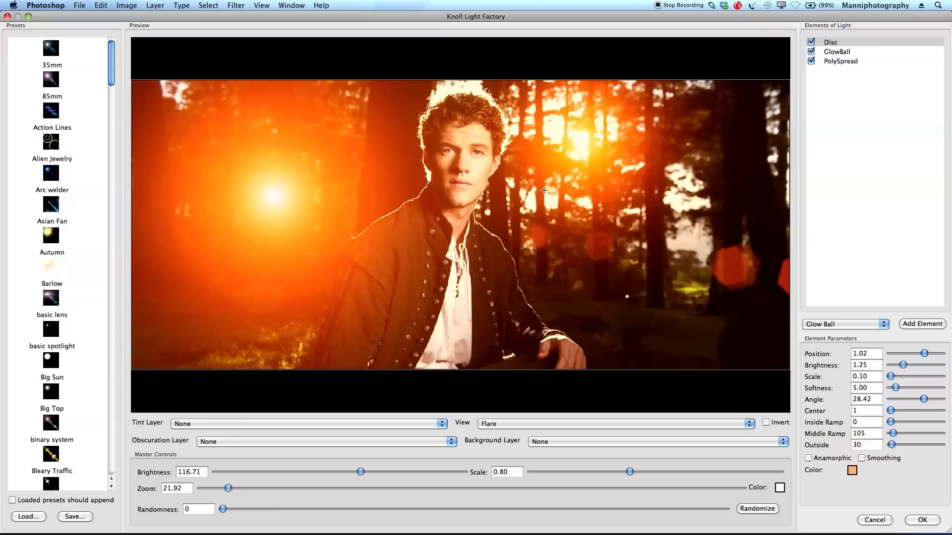
left_click_drag(553, 182, 572, 133)
left_click_drag(328, 200, 670, 182)
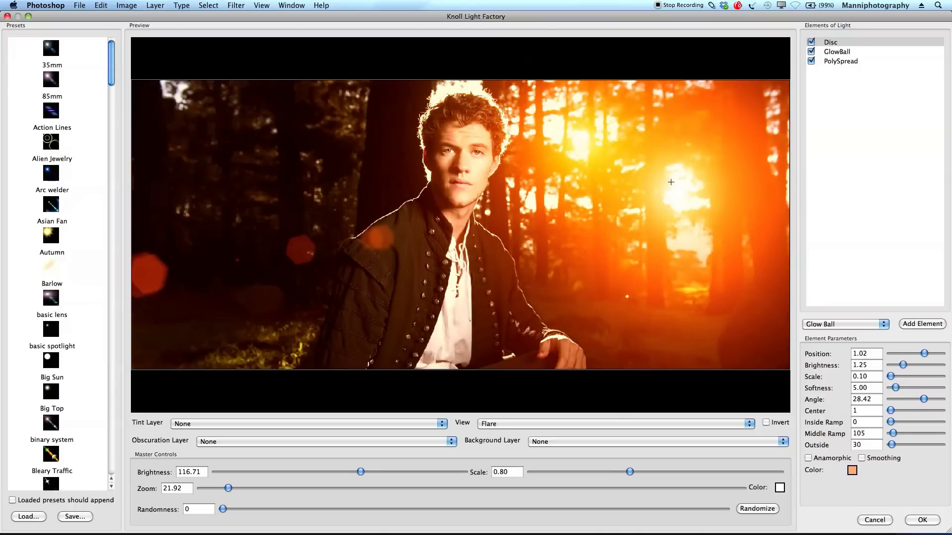
Disable the Disc, PolySpread and GlowBall elements to inspect the photo's original light, and enable all three again
left_click(811, 43)
left_click(811, 61)
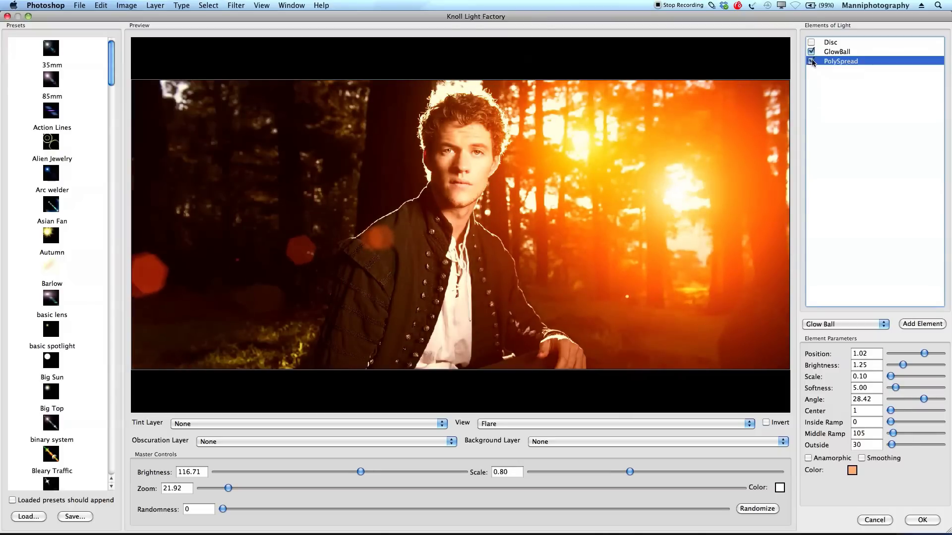
left_click(811, 52)
left_click(655, 78)
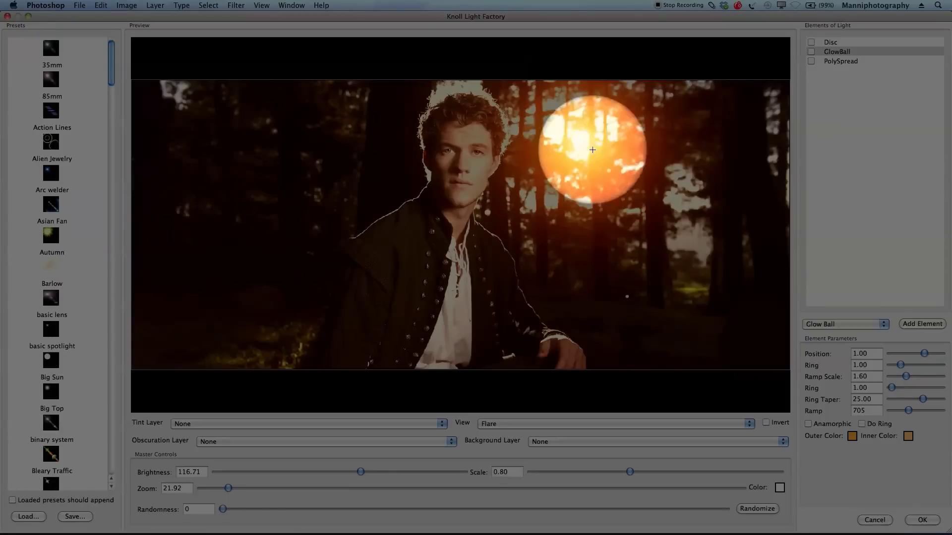
left_click(598, 150)
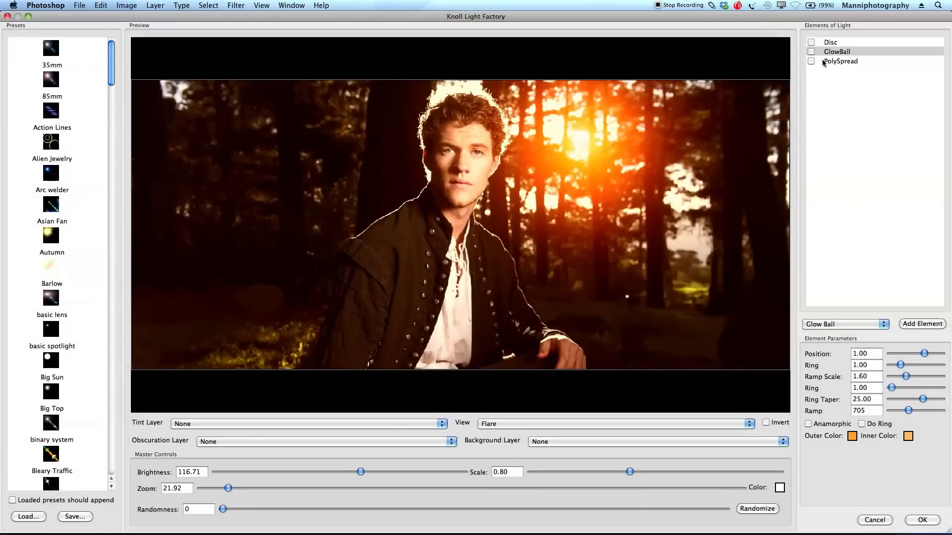
left_click(812, 43)
left_click(810, 51)
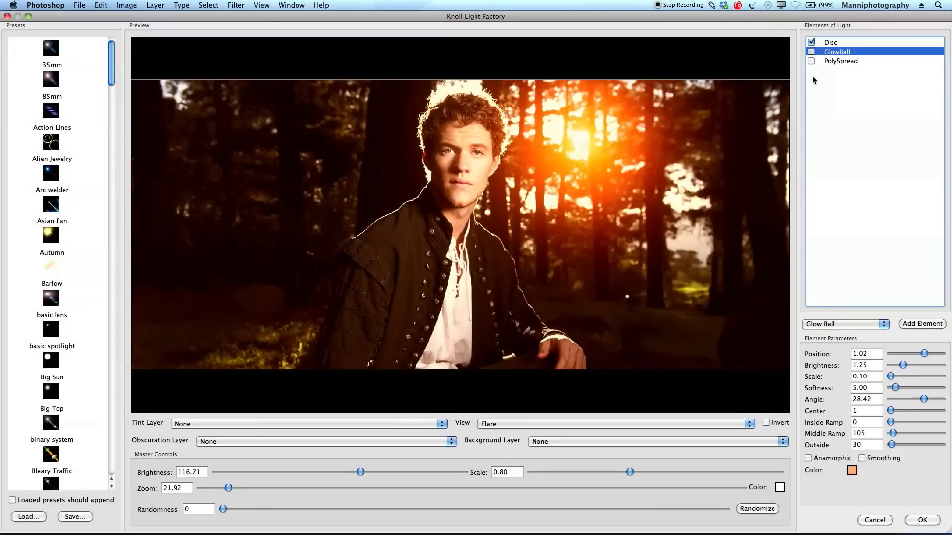
left_click(811, 63)
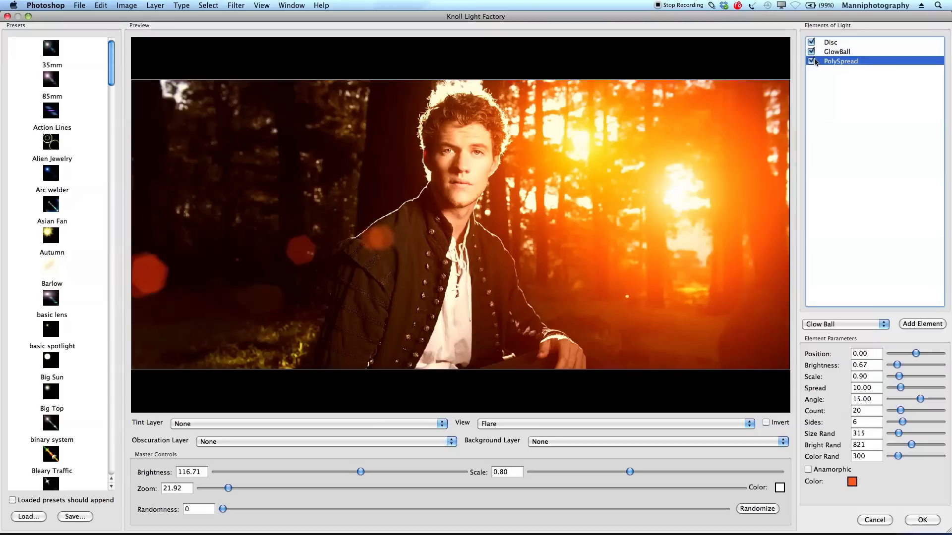
Place the flare over the sun with PolySpread disabled, and reduce the master brightness to 79.80
left_click_drag(714, 223, 583, 146)
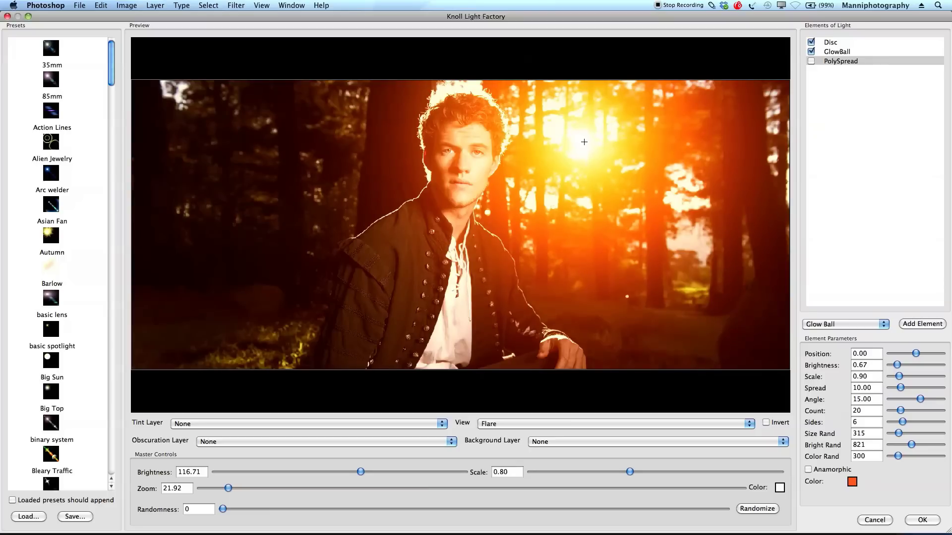
left_click_drag(356, 471, 311, 471)
mouse_move(578, 155)
left_mouse_down()
mouse_move(602, 188)
mouse_move(583, 151)
left_mouse_up()
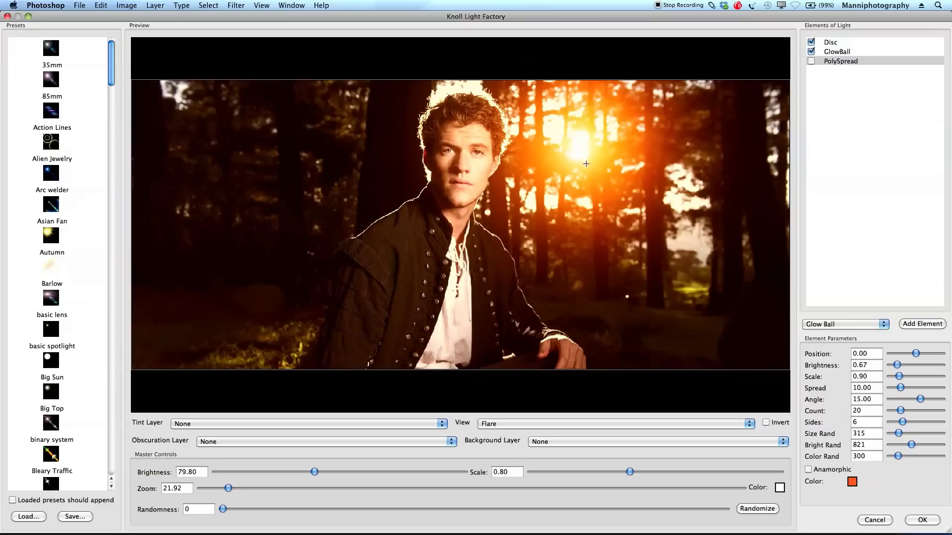
Move the flare to the bright patch in the photo's upper-left corner and set the master brightness to 107
left_click_drag(580, 148, 191, 107)
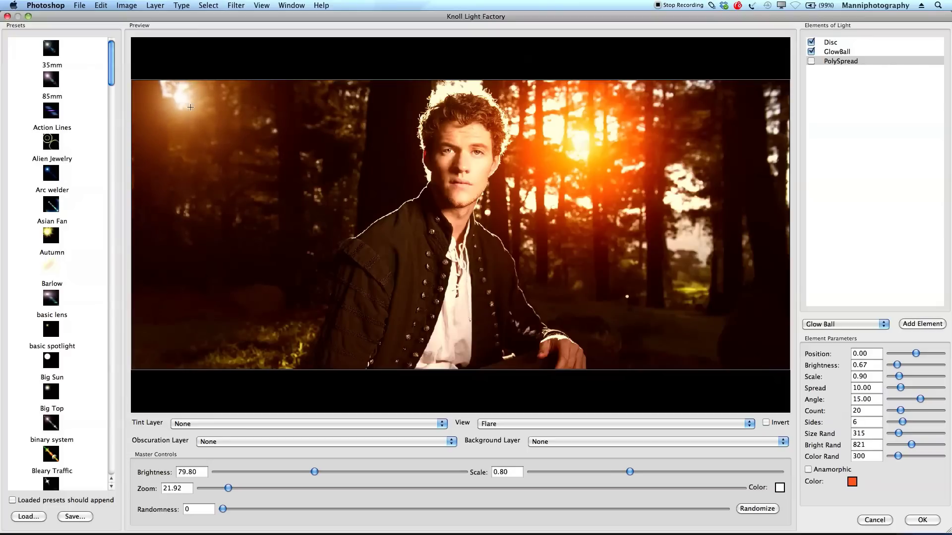
left_click_drag(316, 470, 348, 472)
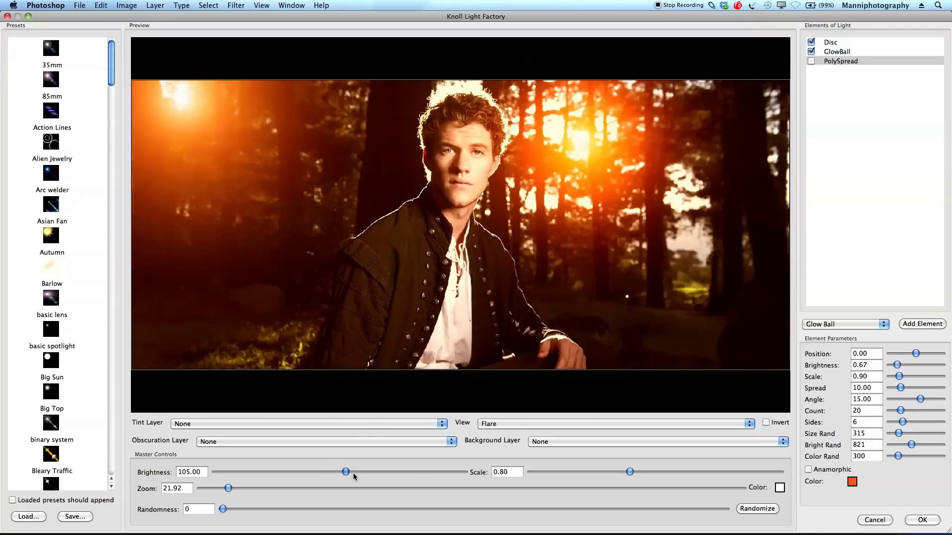
left_click(352, 472)
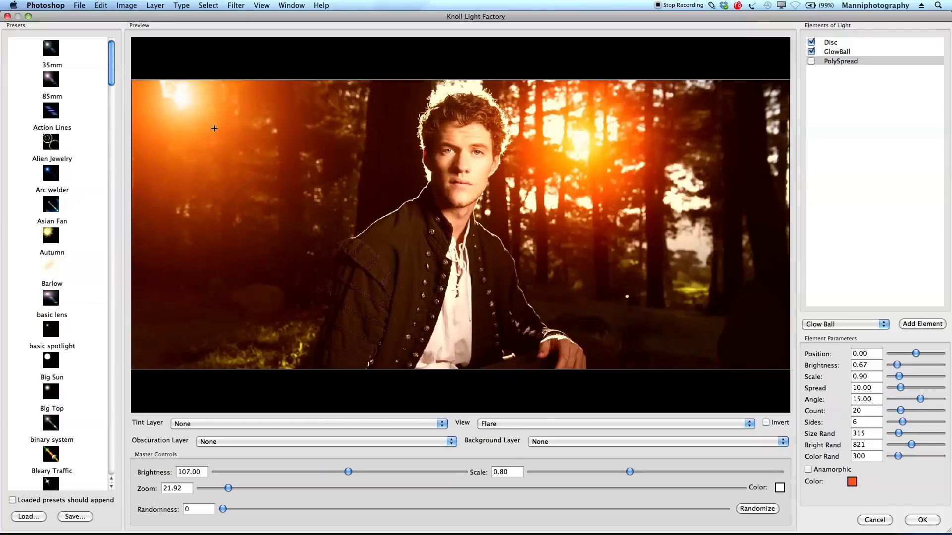
Move the flare onto the dark trees between the upper-left gap and the man, and set the master brightness to 114.60
left_click_drag(441, 165, 238, 155)
left_click_drag(218, 143, 303, 164)
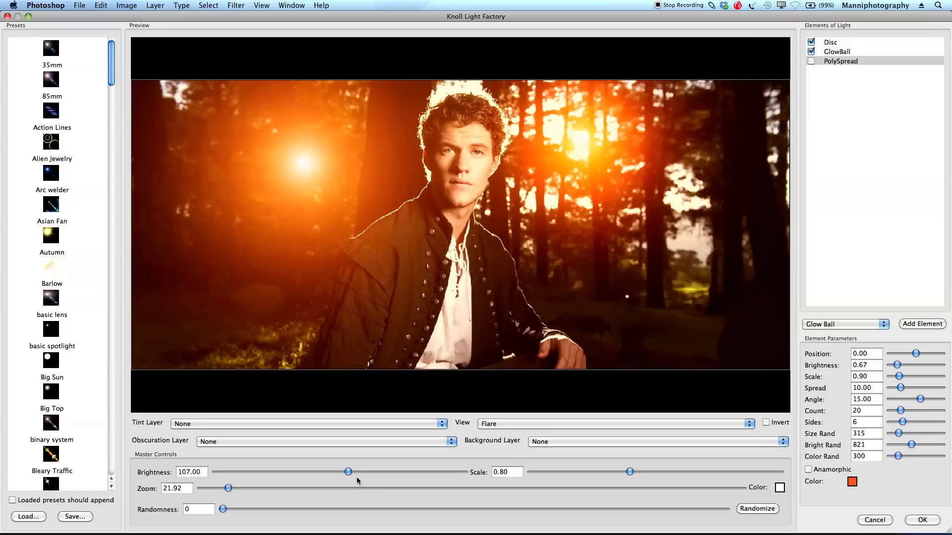
left_click_drag(349, 471, 357, 471)
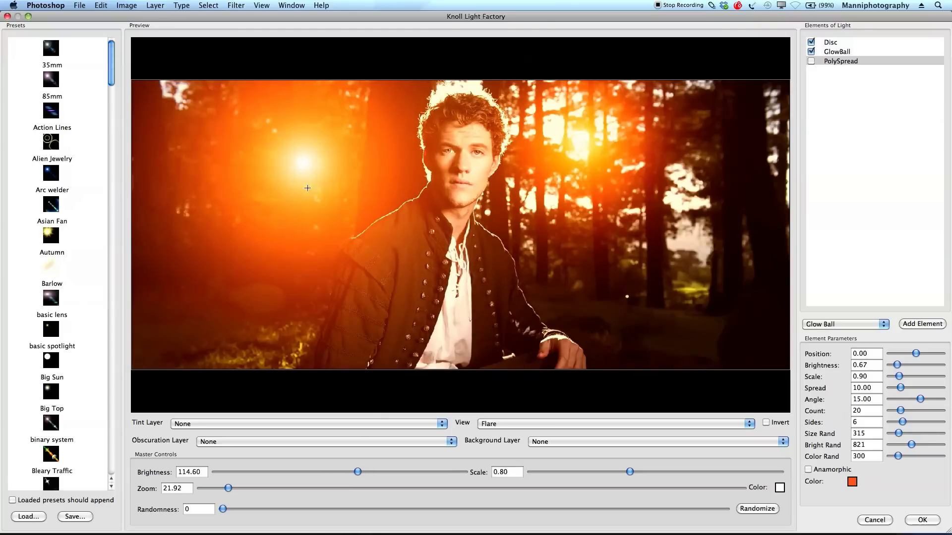
left_click_drag(291, 159, 276, 157)
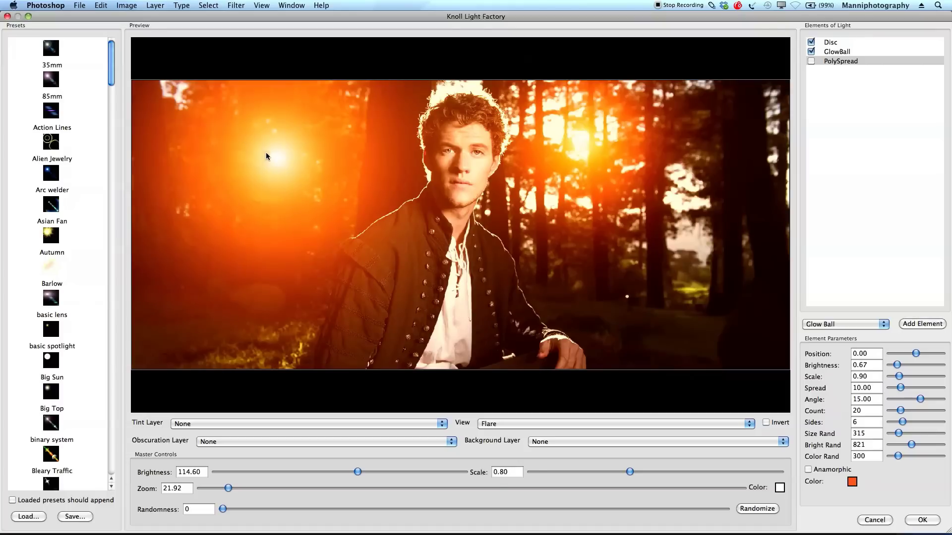
left_click_drag(266, 153, 265, 154)
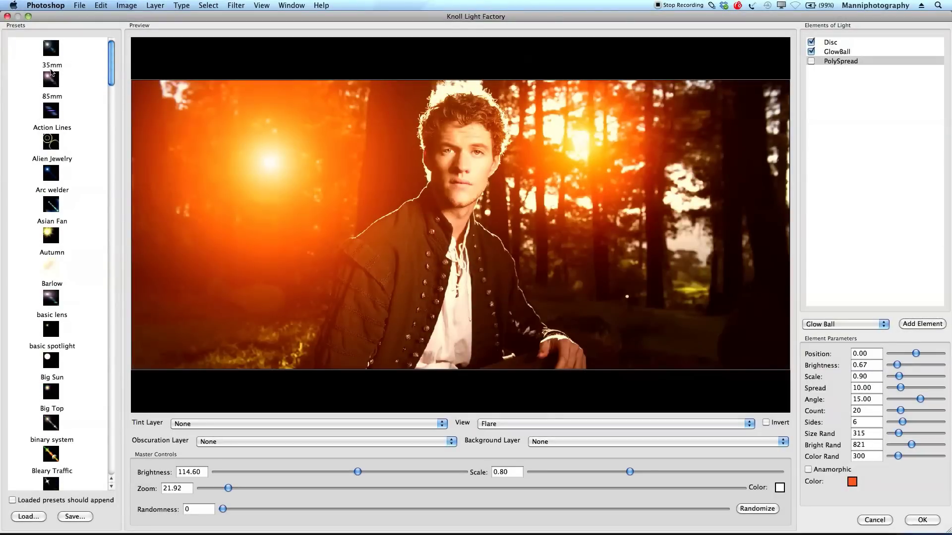
Try the 35mm, 85mm, Arc welder, Asian Fan and basic lens presets on the photo
left_click(51, 70)
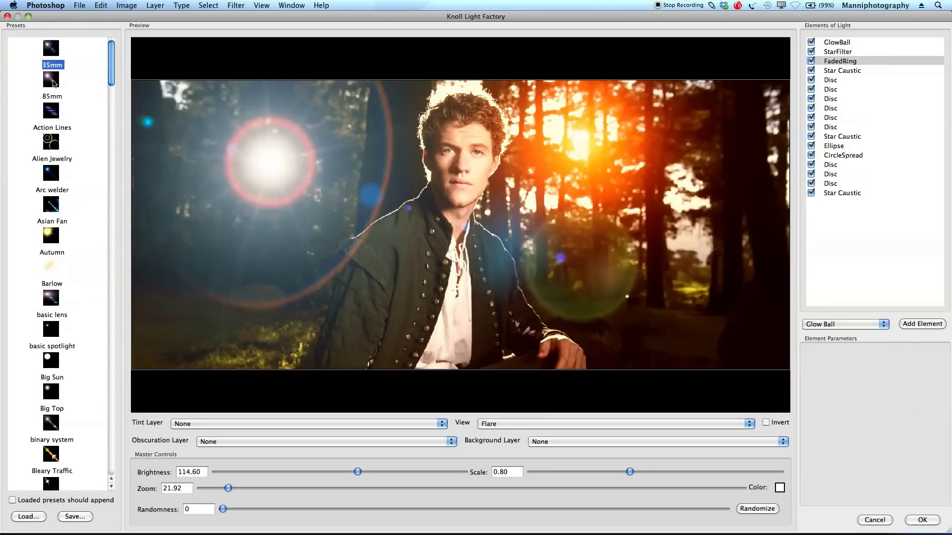
left_click(53, 85)
left_click_drag(111, 65, 113, 73)
left_click(69, 104)
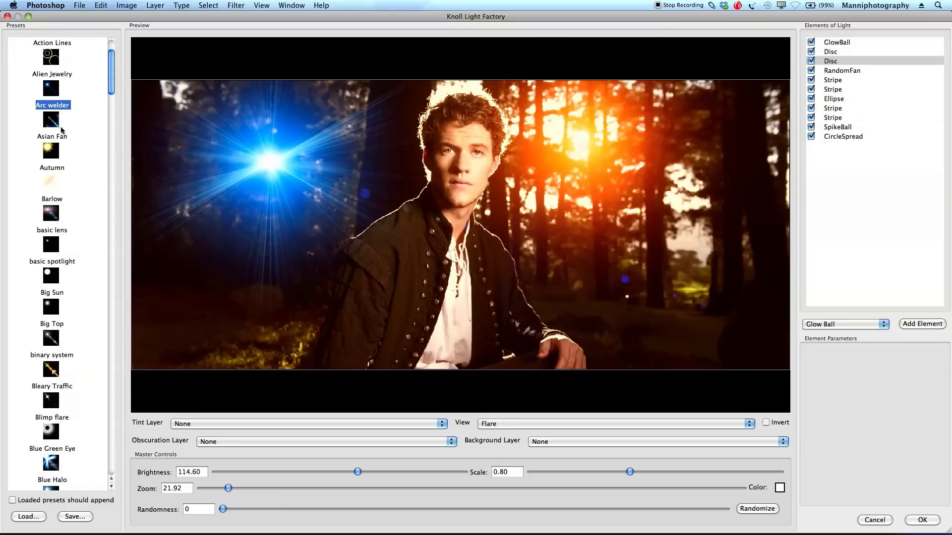
left_click(62, 132)
scroll(112, 75, "up", 2)
scroll(114, 90, "down", 8)
left_click(54, 75)
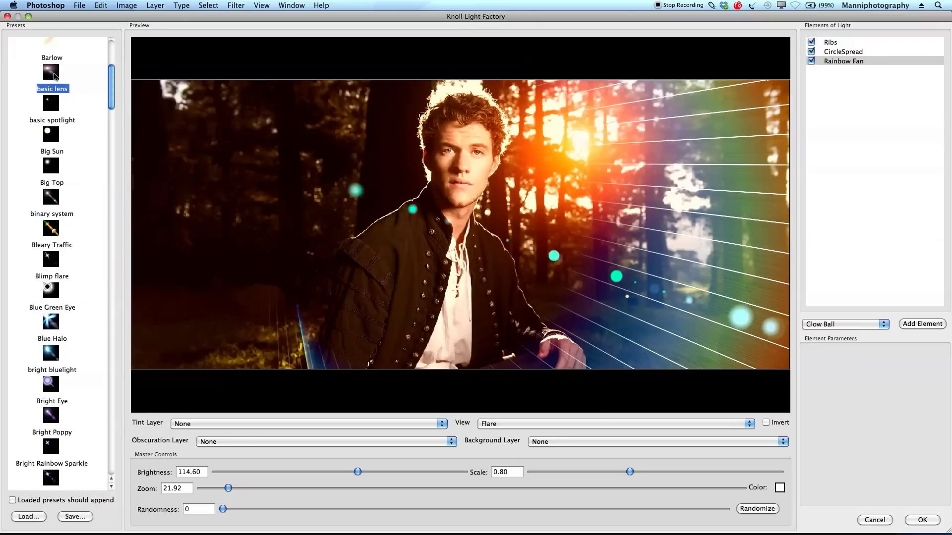
Try the Blue Halo, cold sunflare and Dancing Queen presets, and move the Dancing Queen flare onto the trees beyond the sun
scroll(112, 99, "down", 9)
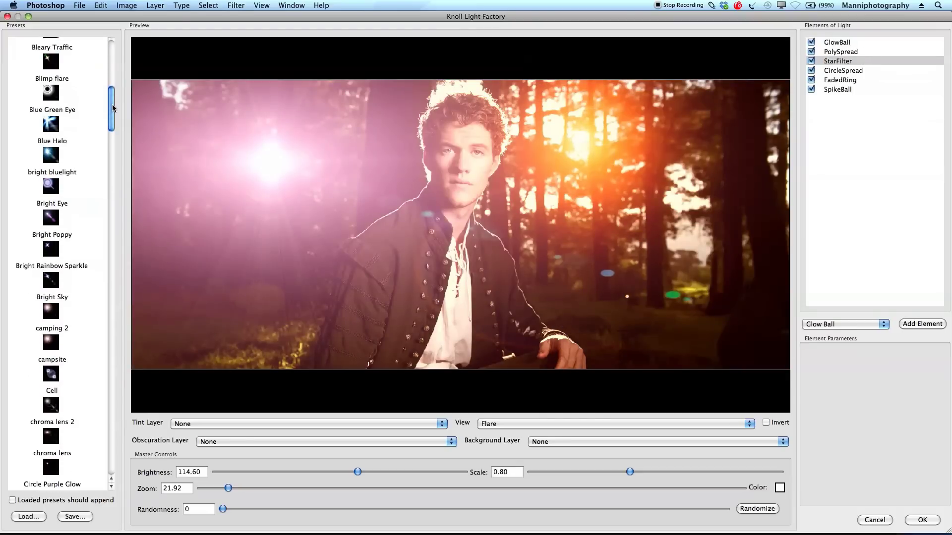
left_click(57, 123)
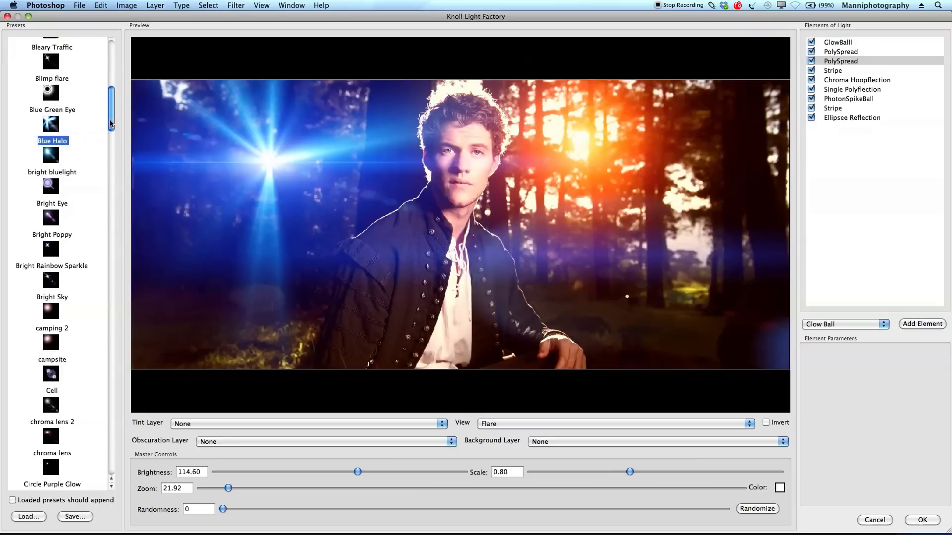
scroll(111, 124, "down", 20)
left_click(64, 103)
scroll(113, 151, "down", 2)
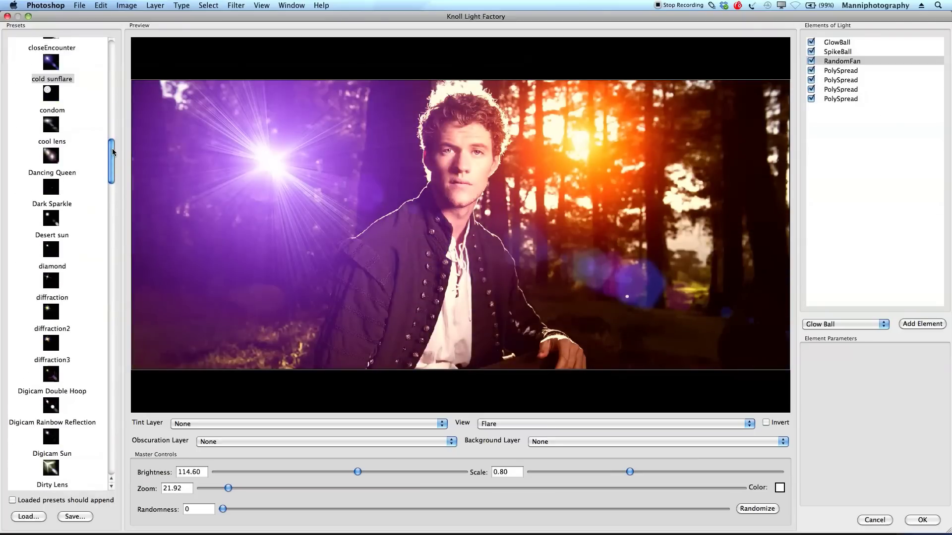
scroll(112, 151, "down", 3)
left_click(53, 115)
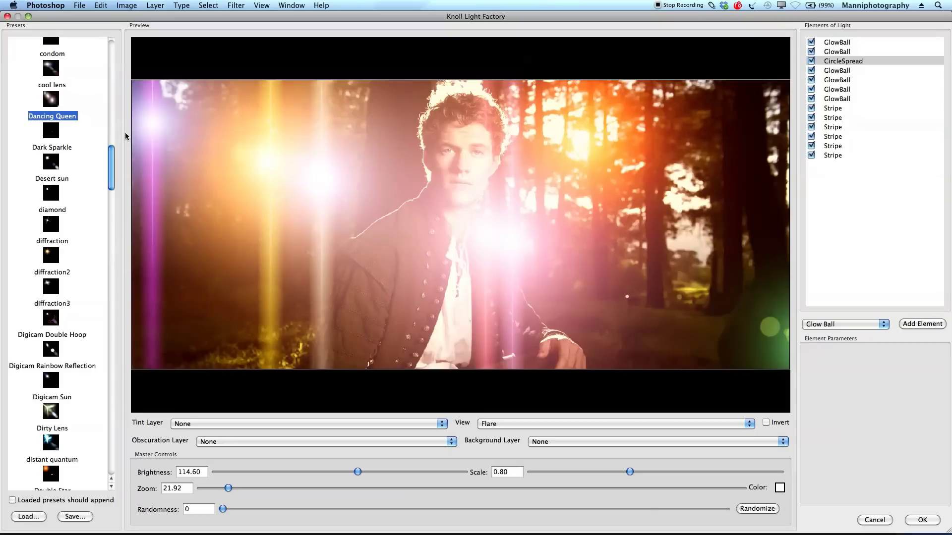
mouse_move(205, 146)
left_mouse_down()
mouse_move(263, 205)
mouse_move(315, 220)
mouse_move(399, 223)
mouse_move(512, 185)
mouse_move(520, 167)
mouse_move(645, 150)
mouse_move(674, 126)
left_mouse_up()
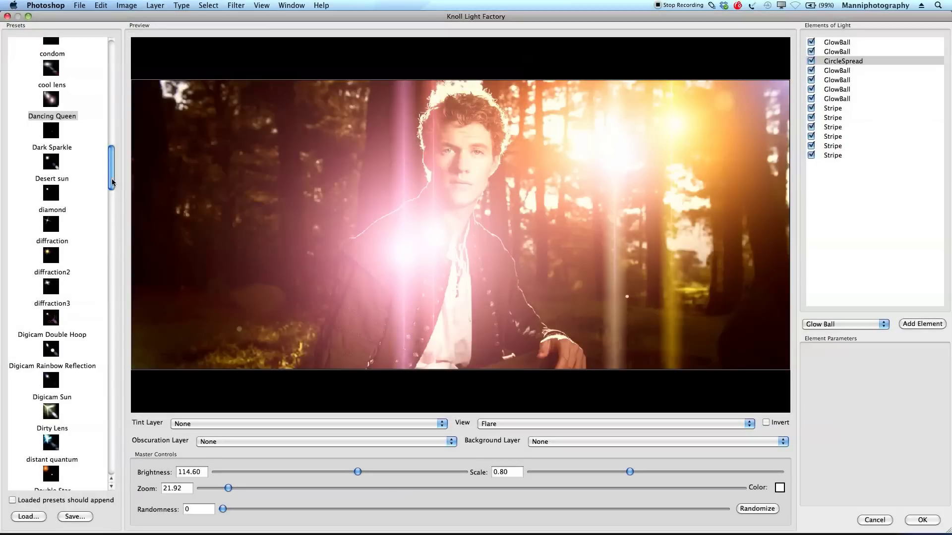
Load the warm sunflare preset and place its flare on the bright gap in the trees beyond the sun
left_click_drag(112, 181, 128, 483)
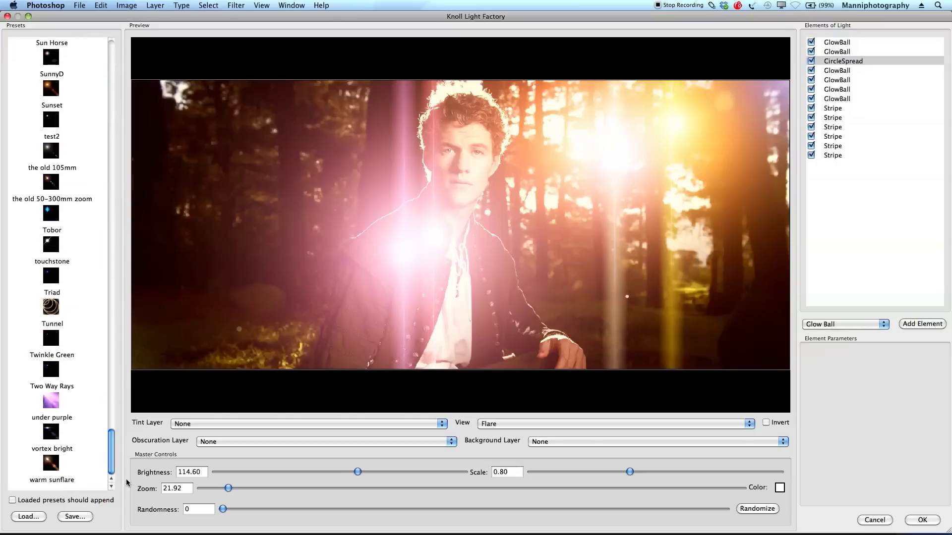
left_click(60, 464)
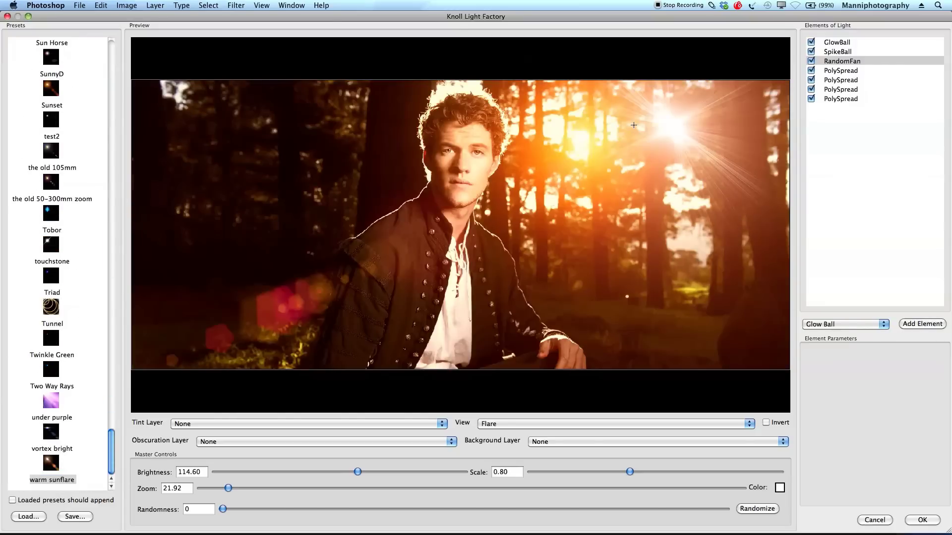
left_click_drag(665, 152, 650, 164)
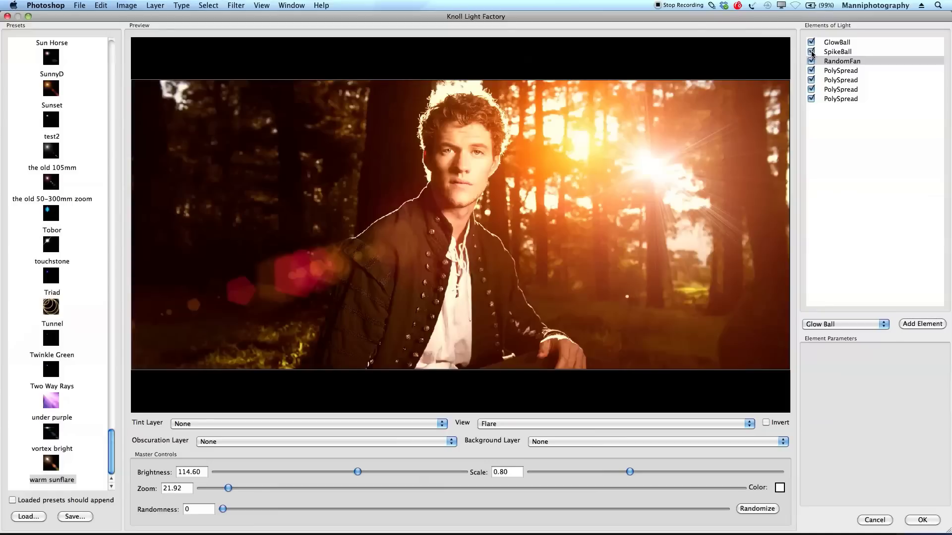
Disable the SpikeBall and RandomFan elements of the warm sunflare flare
left_click(811, 51)
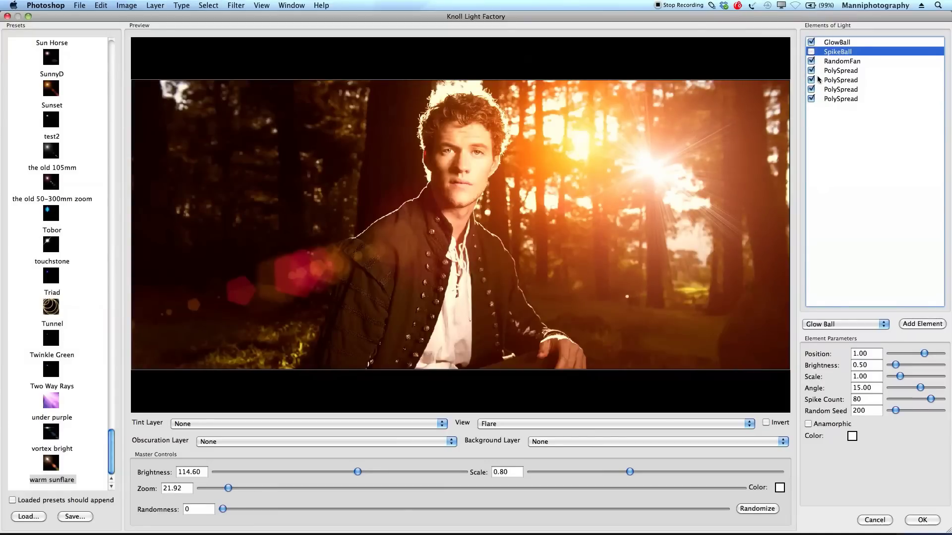
left_click(811, 61)
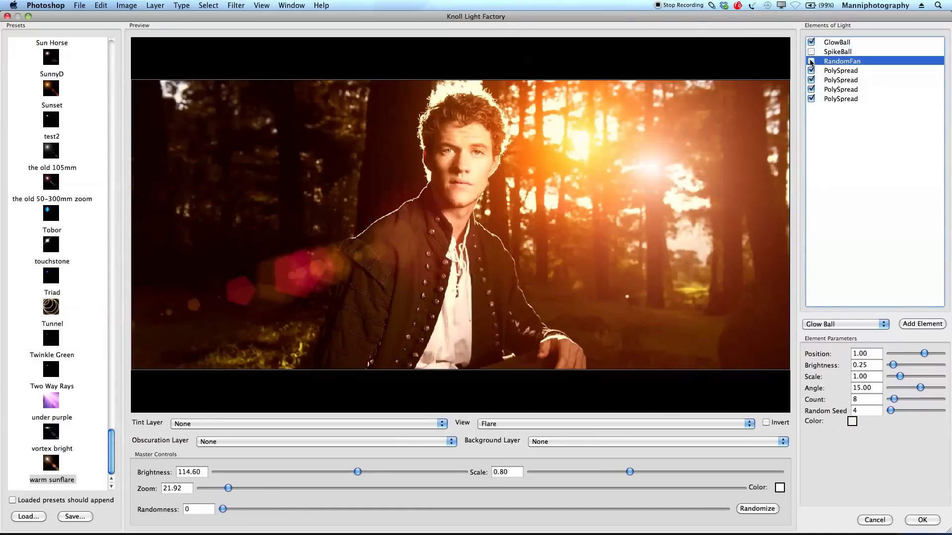
left_click(810, 61)
left_click(692, 178)
left_click(811, 61)
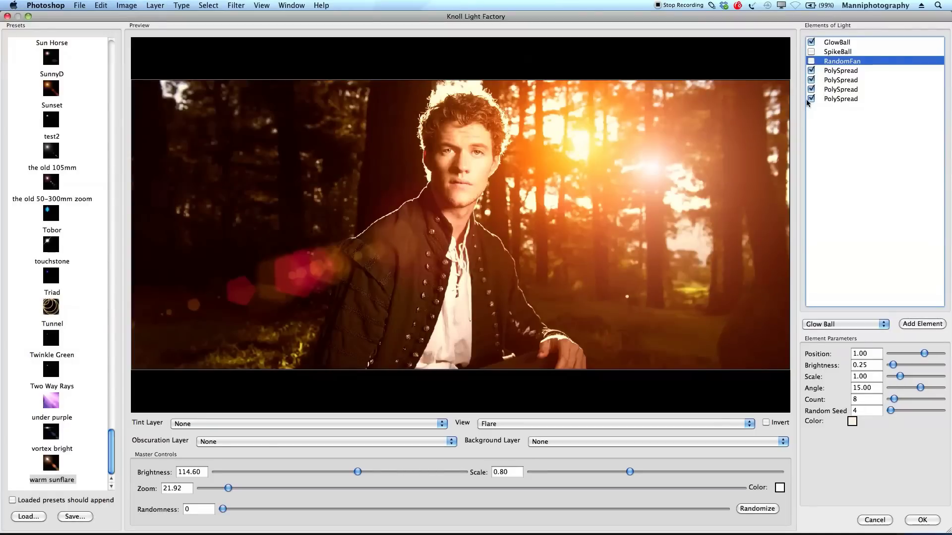
left_click(697, 158)
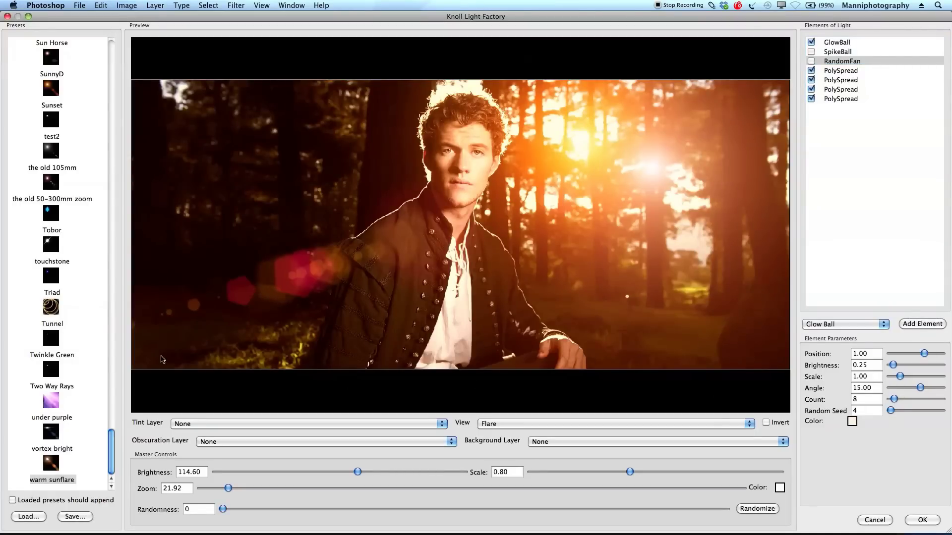
Load the Sunset preset and place its flare low among the trees, above the man's hand
scroll(97, 434, "up", 8)
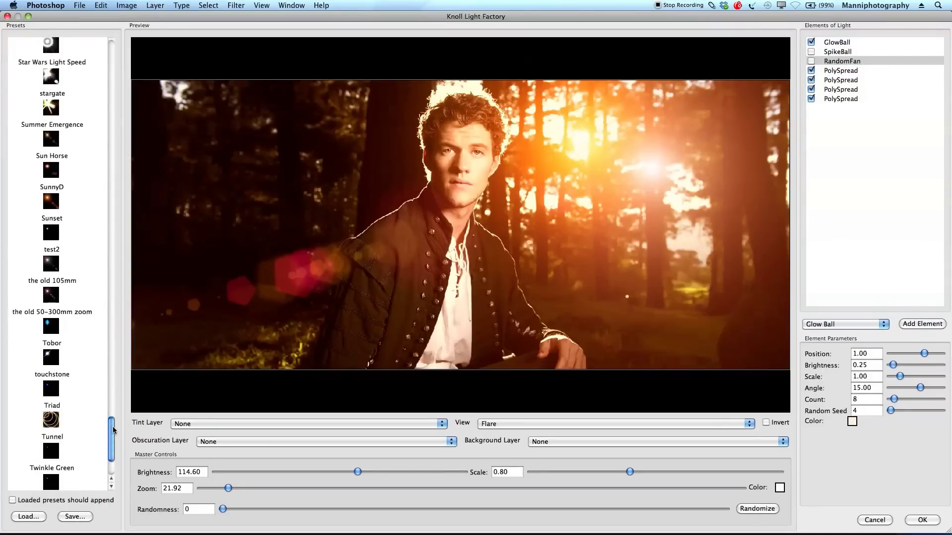
left_click(56, 263)
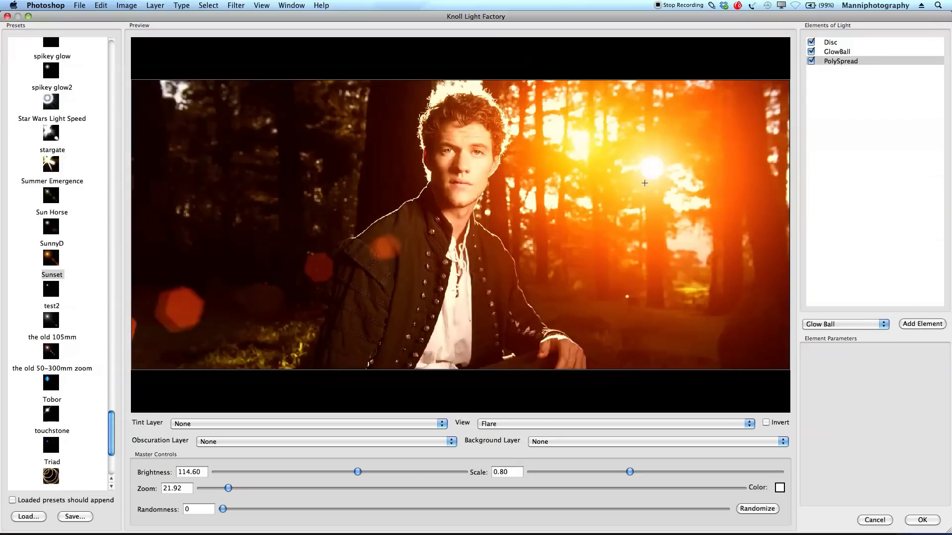
left_click(611, 271)
left_click_drag(611, 271, 611, 285)
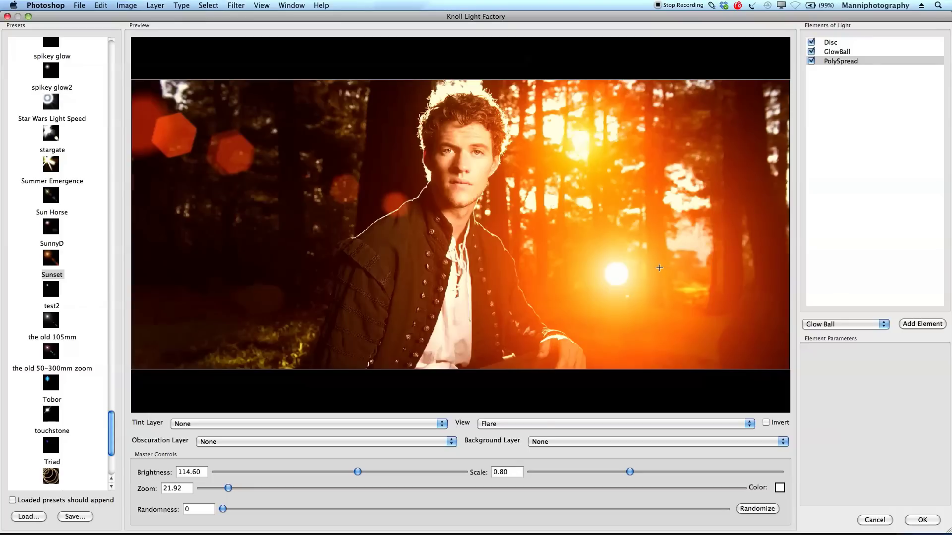
Set the GlowBall element's outer color to magenta
left_click(848, 52)
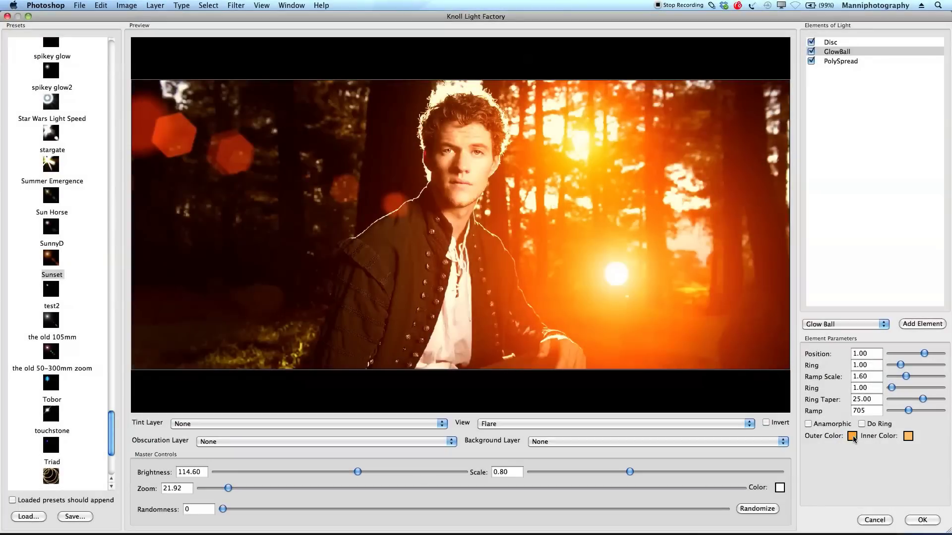
left_click(852, 436)
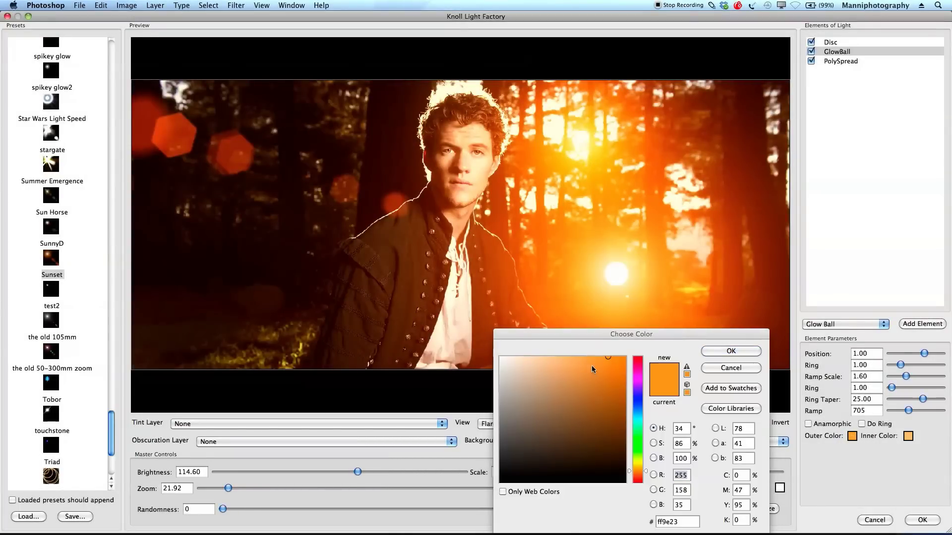
left_click_drag(637, 410, 638, 377)
left_click(719, 352)
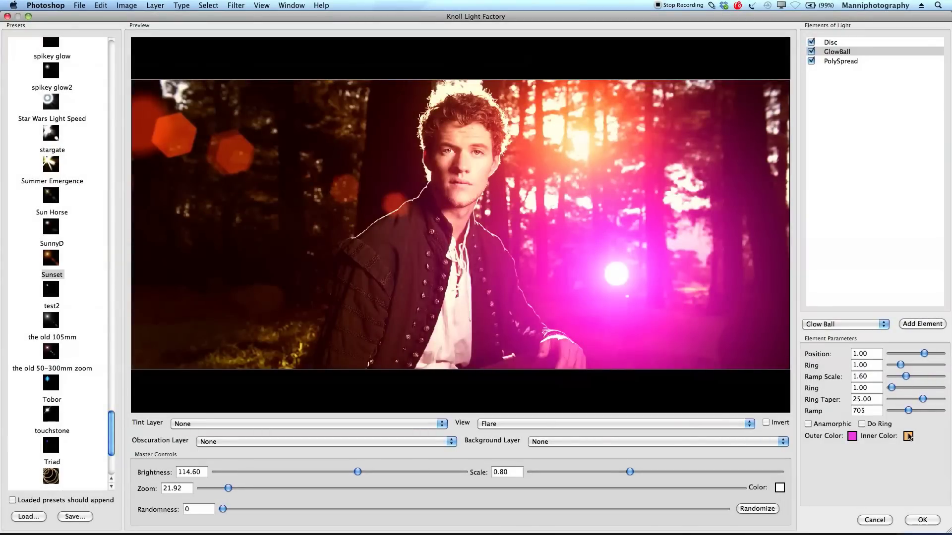
Set the GlowBall element's inner color to dark red, a50505
left_click(908, 436)
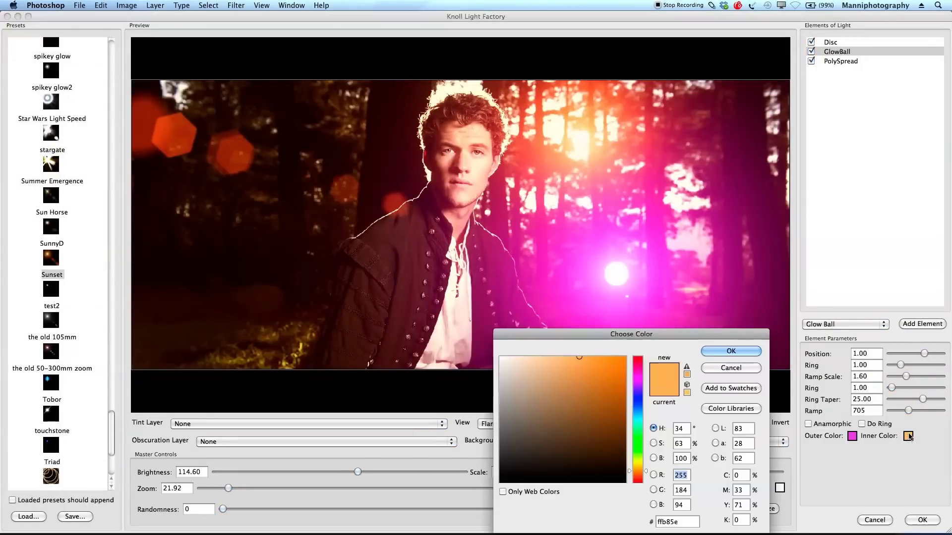
left_click(620, 374)
left_click(638, 355)
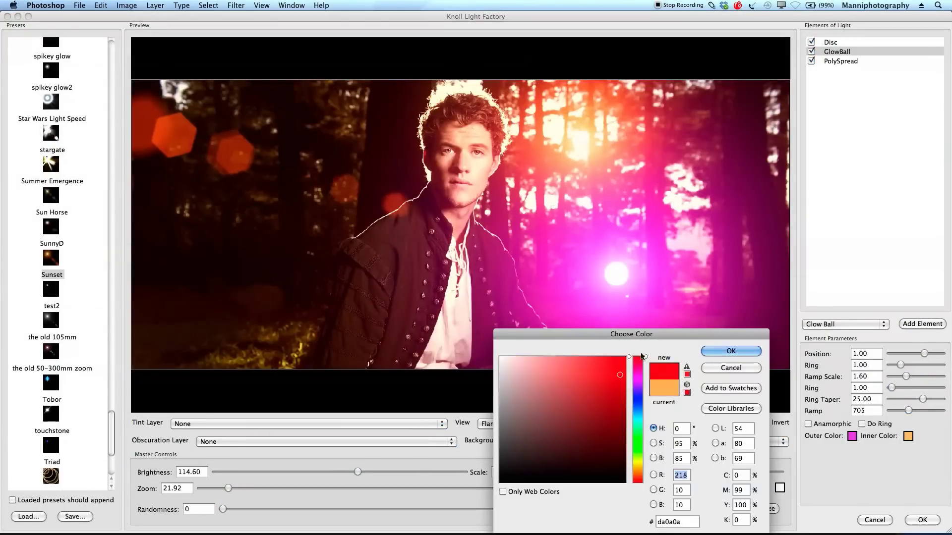
left_click(621, 401)
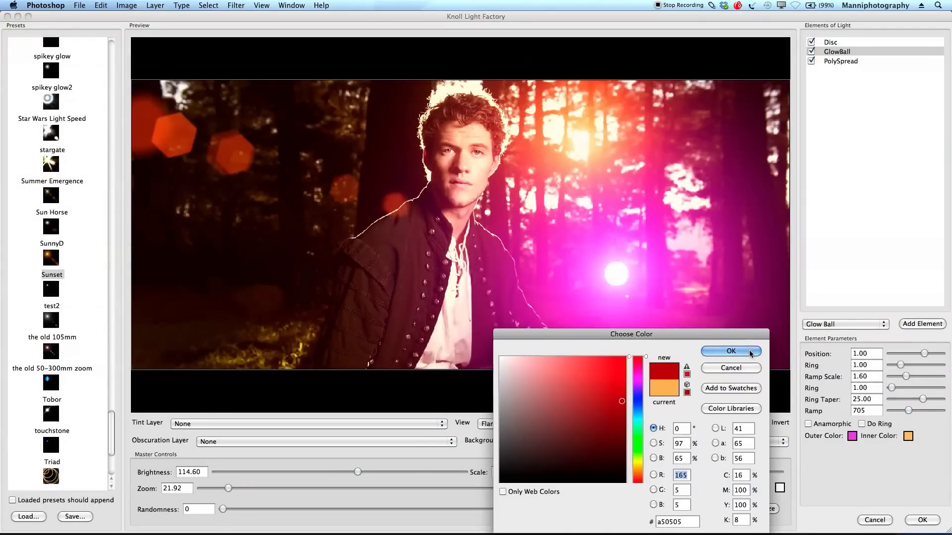
left_click(731, 351)
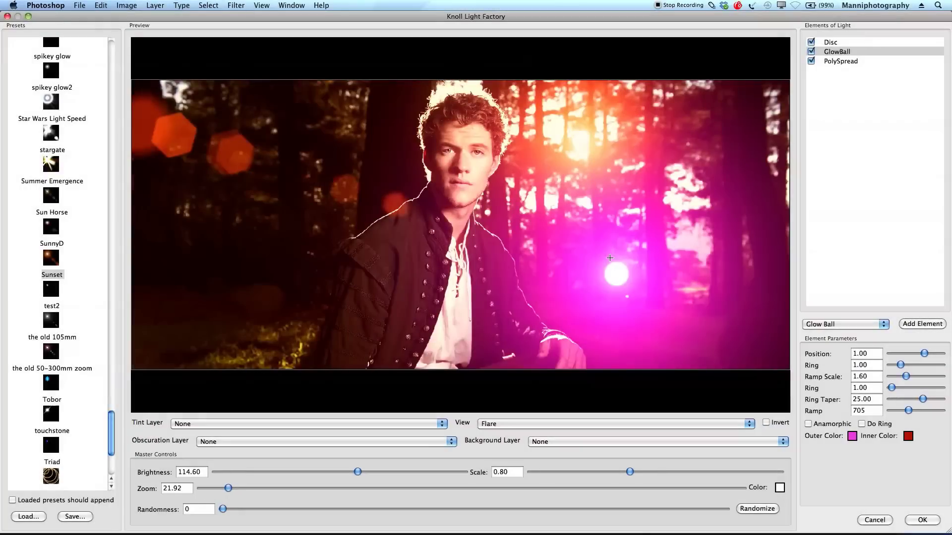
Move the flare up to the bright gap in the trees beyond the sun and apply the Knoll Light Factory filter
left_click_drag(617, 268, 652, 177)
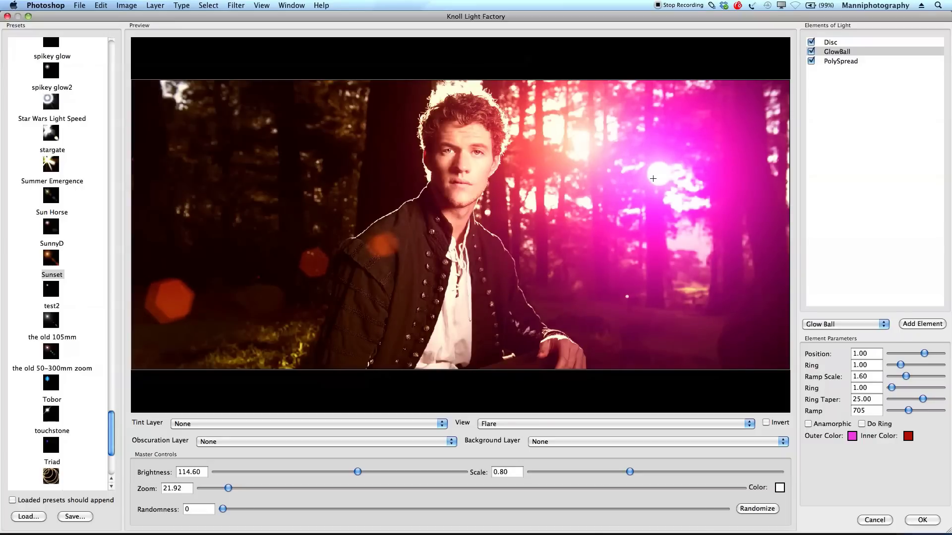
left_click(922, 522)
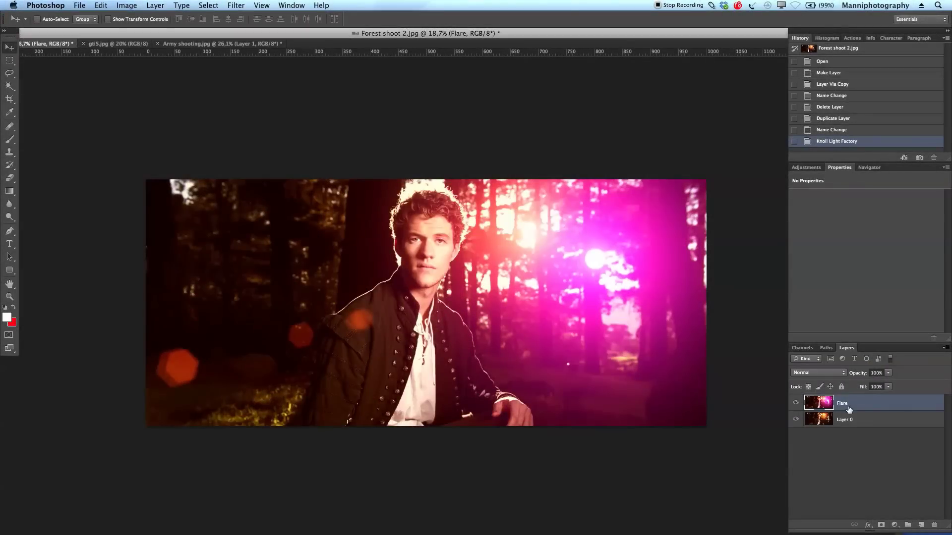
Hide and show the Flare layer repeatedly to compare the photo with and without the light effect
left_click(795, 403)
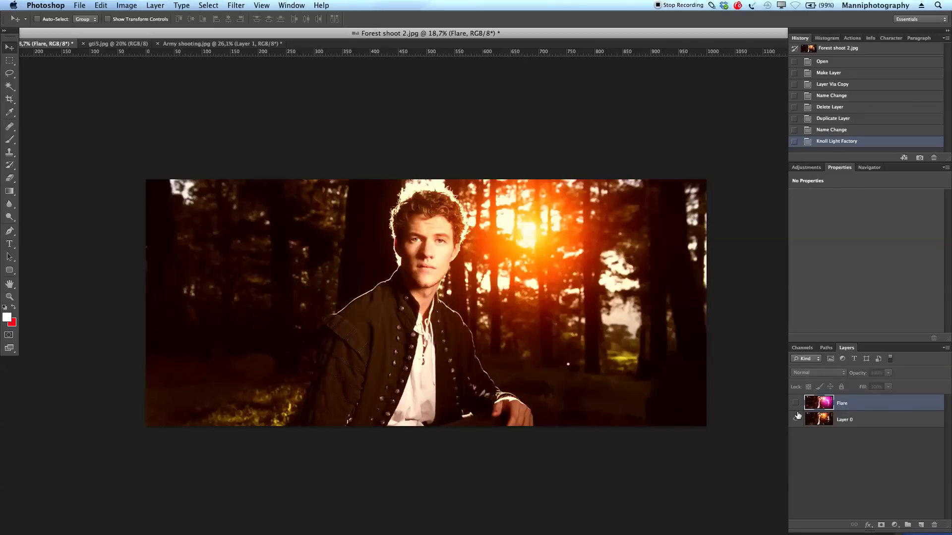
left_click(795, 403)
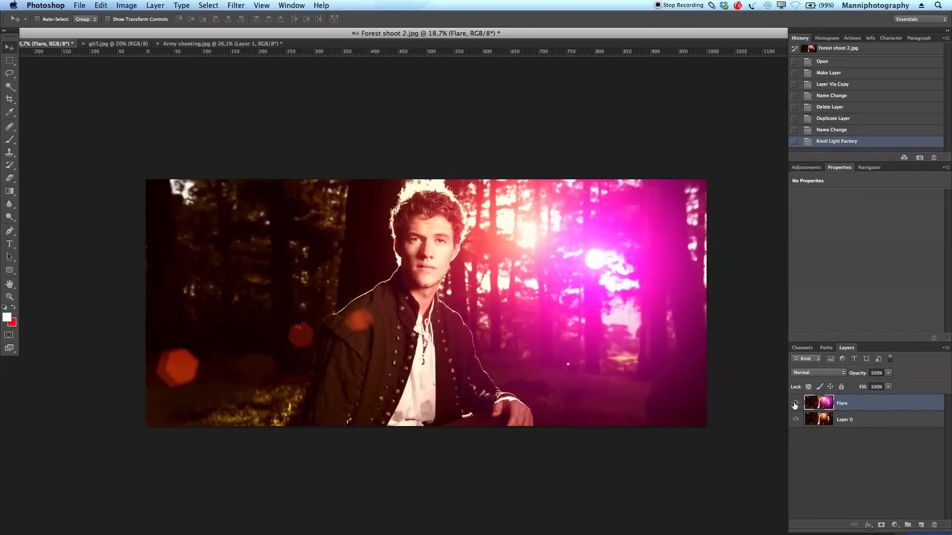
left_click(796, 403)
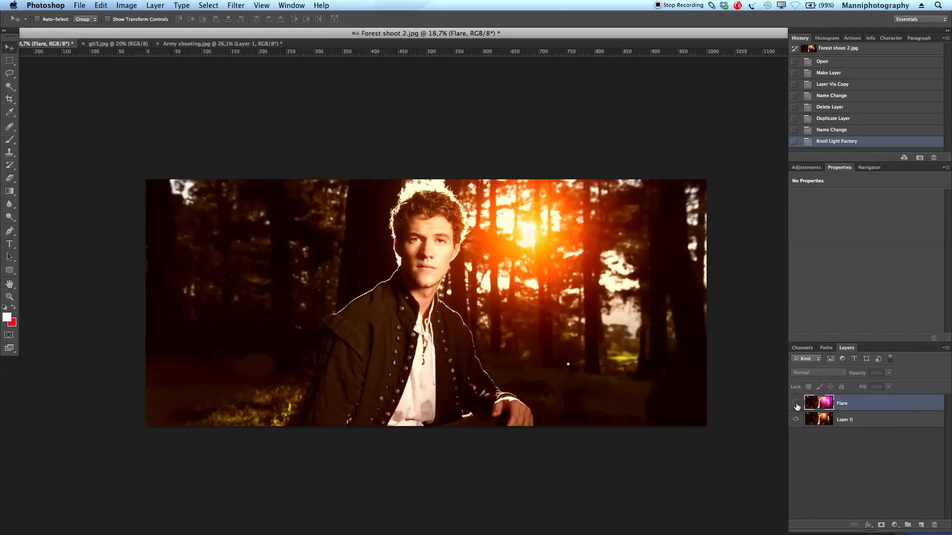
left_click(796, 404)
left_click(795, 404)
left_click(795, 404)
left_click(795, 403)
In gti5.jpg, convert the locked Background into a regular layer and duplicate it
left_click(133, 44)
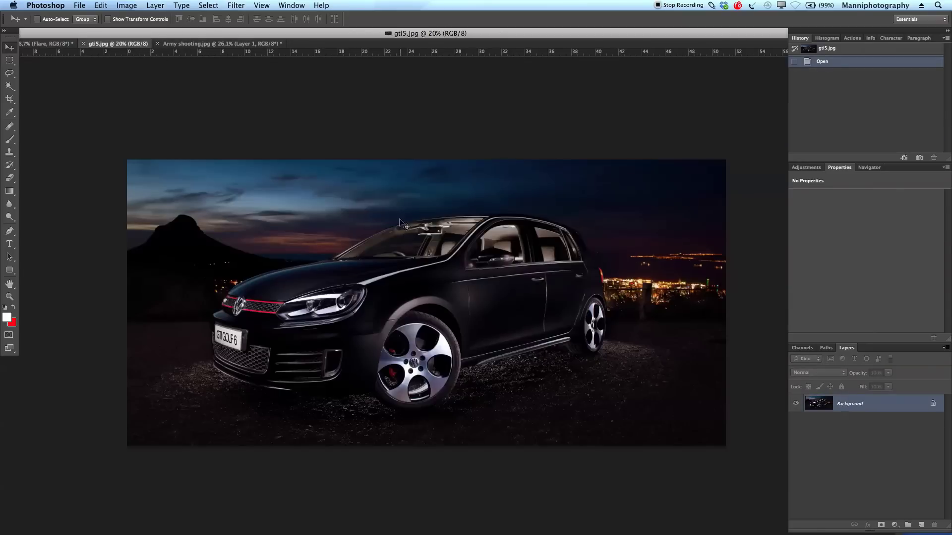
left_click(242, 5)
left_click(873, 405)
double_click(875, 404)
key("Return")
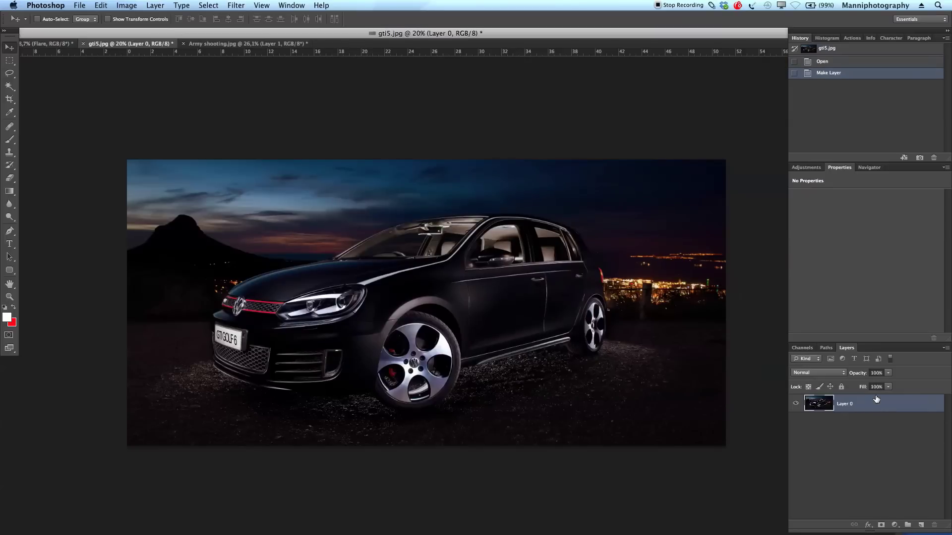
key("super+j")
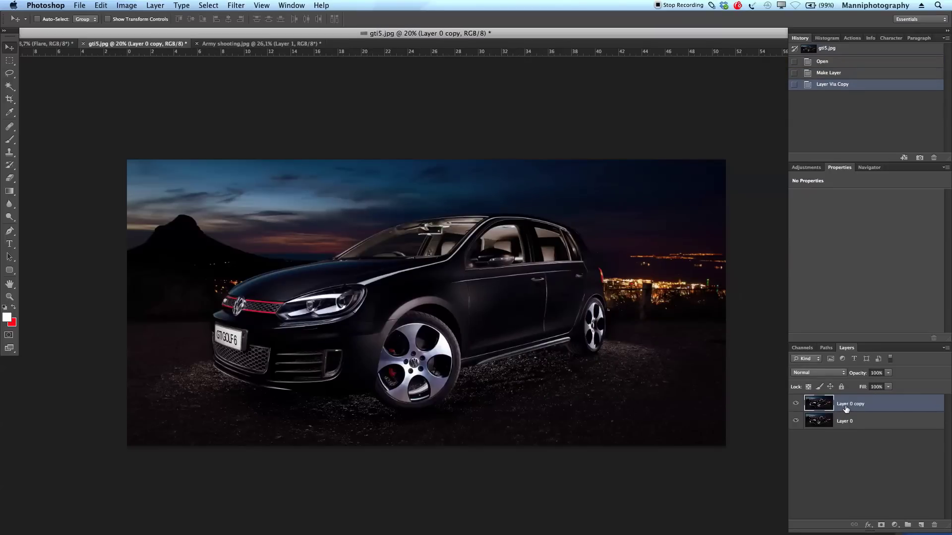
Open the Knoll Light Factory filter on Layer 0 copy and move the flare into the sky near the mountain
left_click(201, 5)
mouse_move(230, 4)
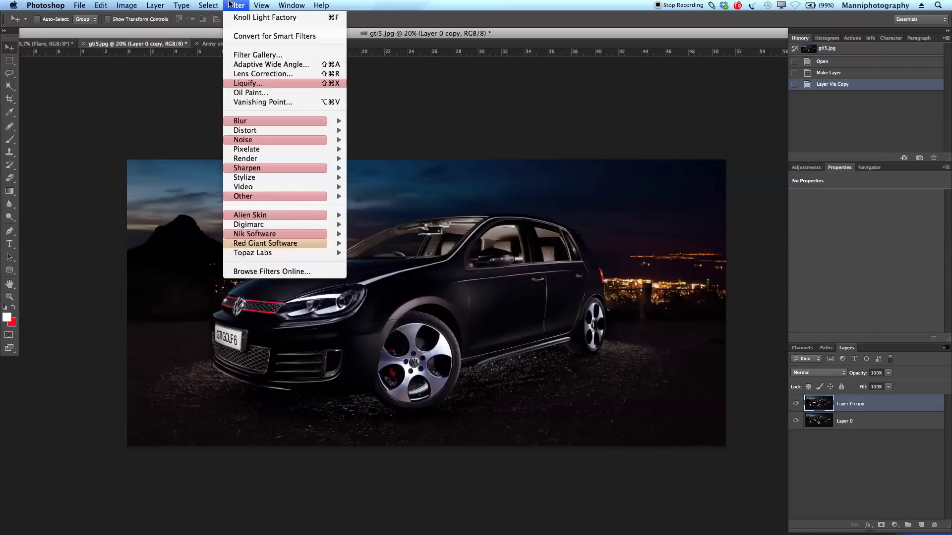
mouse_move(273, 243)
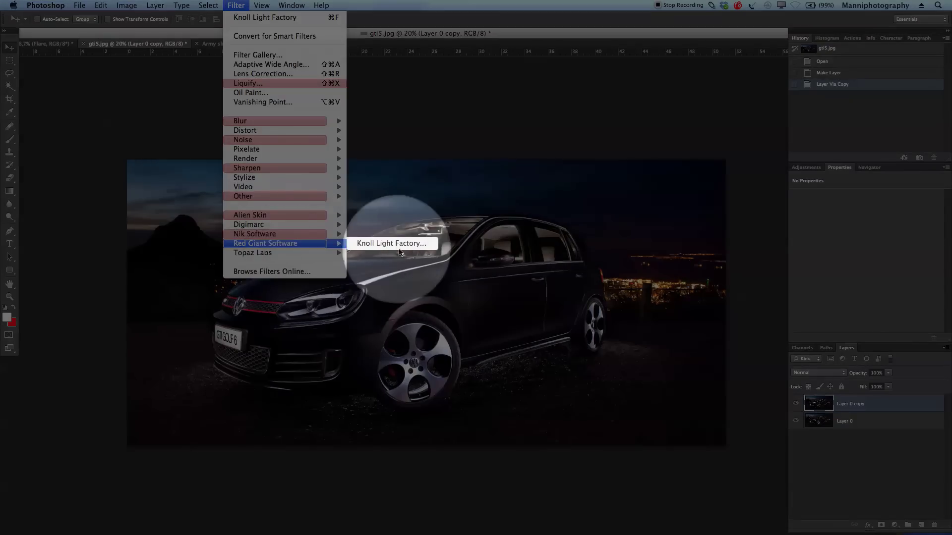
left_click(391, 243)
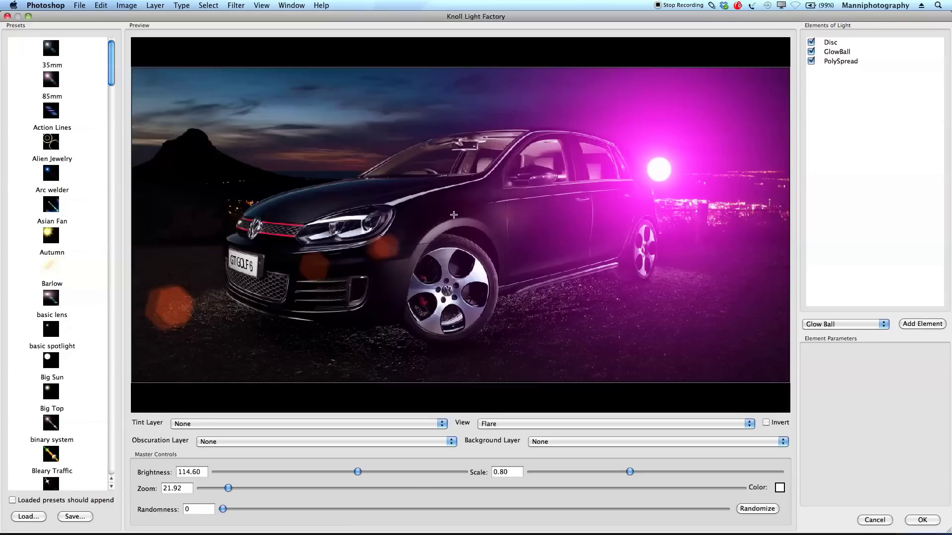
left_click_drag(663, 175, 201, 135)
Set the GlowBall element's outer color to orange, eb9a0c
left_click(850, 54)
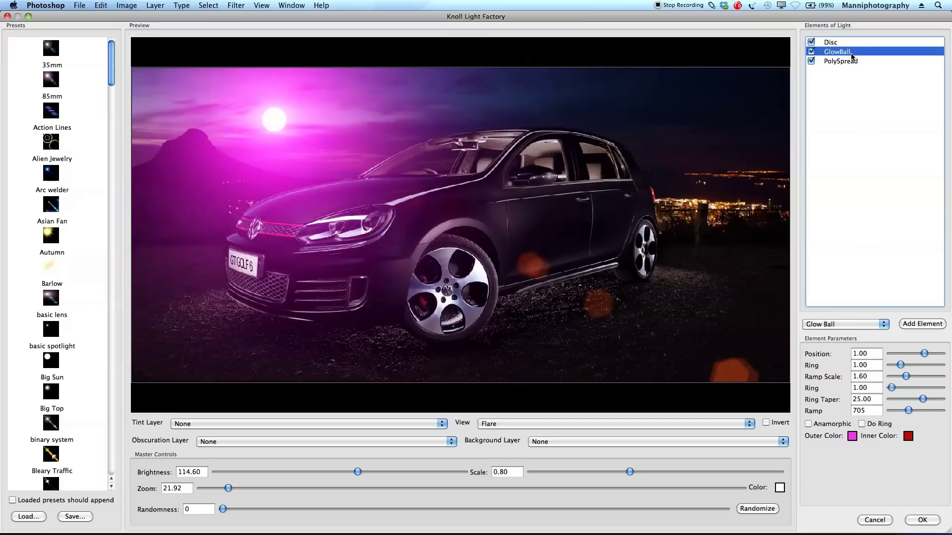
left_click(851, 436)
left_click_drag(638, 378, 639, 472)
left_click(623, 360)
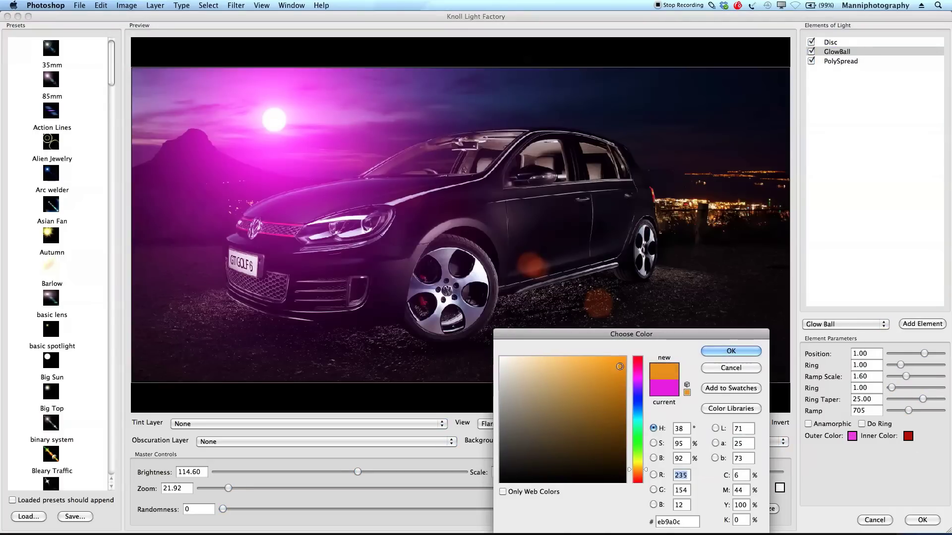
left_click(731, 351)
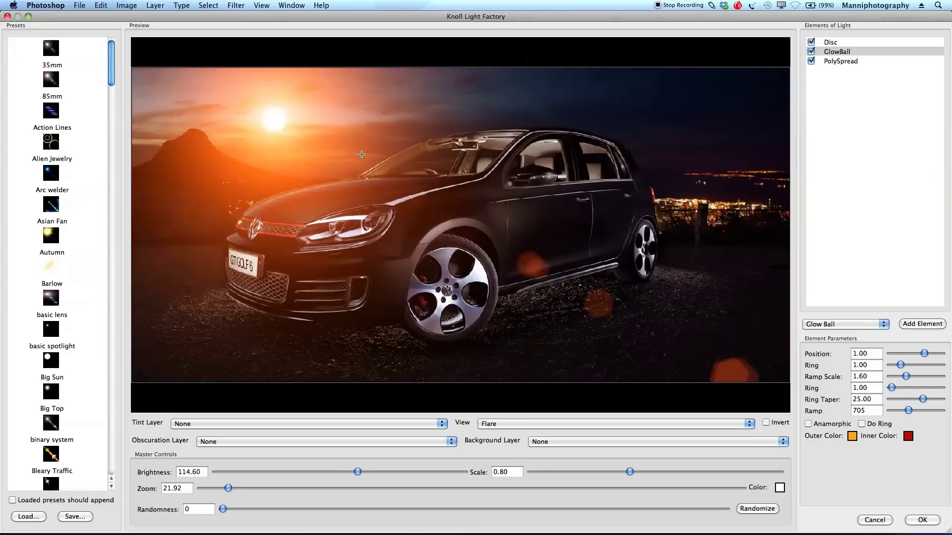
Position the flare low in the sky beside the mountain and reduce the Disc element's scale to 0.10
left_click_drag(289, 125, 251, 137)
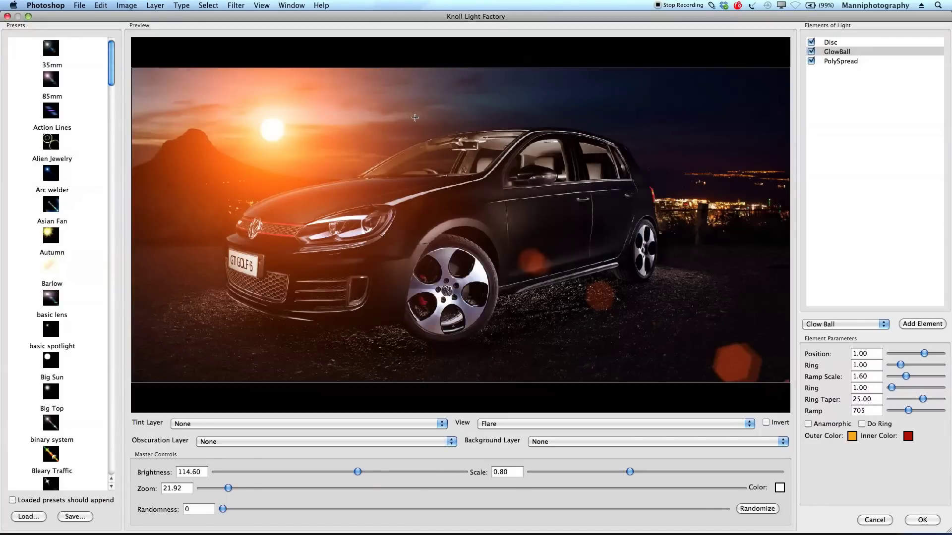
left_click_drag(273, 130, 250, 139)
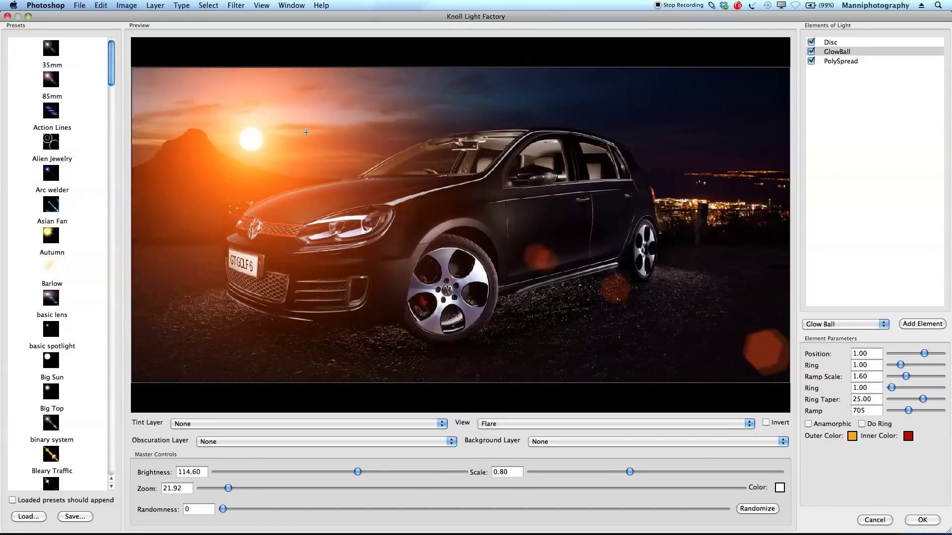
left_click(832, 44)
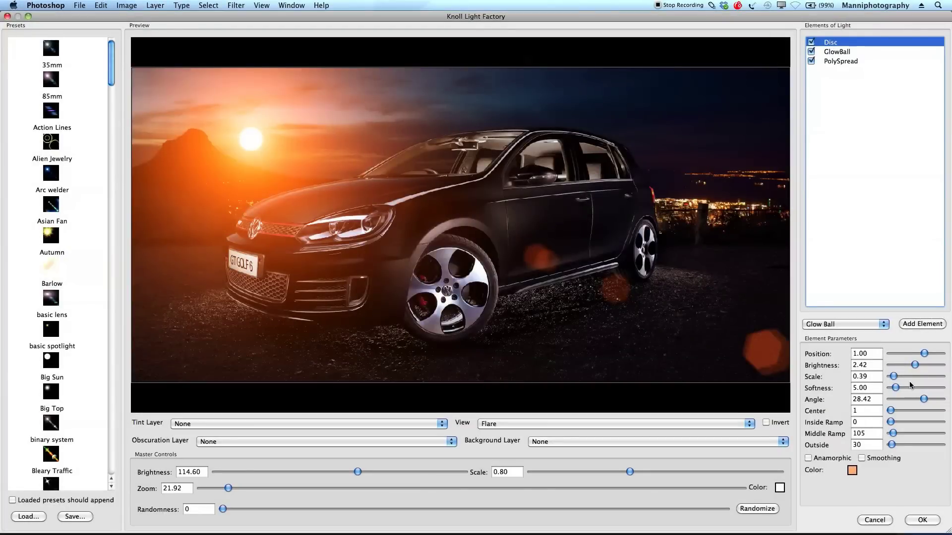
left_click_drag(893, 376, 889, 379)
mouse_move(256, 142)
left_mouse_down()
mouse_move(267, 162)
mouse_move(250, 149)
mouse_move(257, 143)
left_mouse_up()
left_click_drag(353, 115, 278, 226)
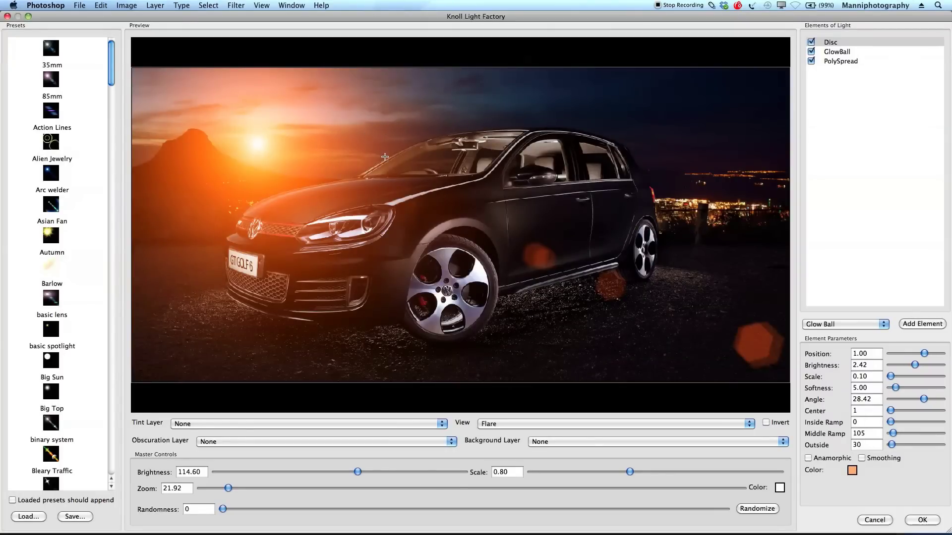
Place the vortex bright preset's flare on the car's headlight and set the master brightness to 95.80
left_click_drag(112, 60, 127, 484)
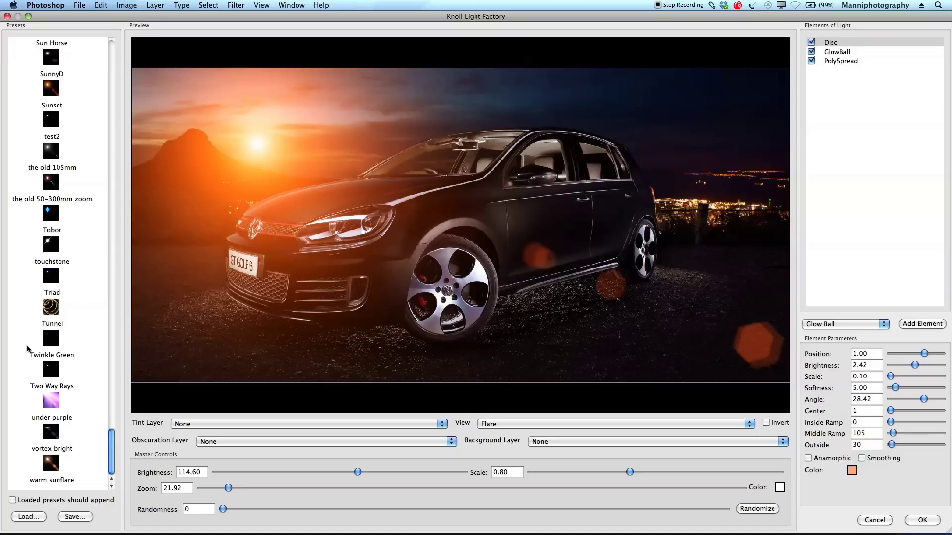
left_click(53, 448)
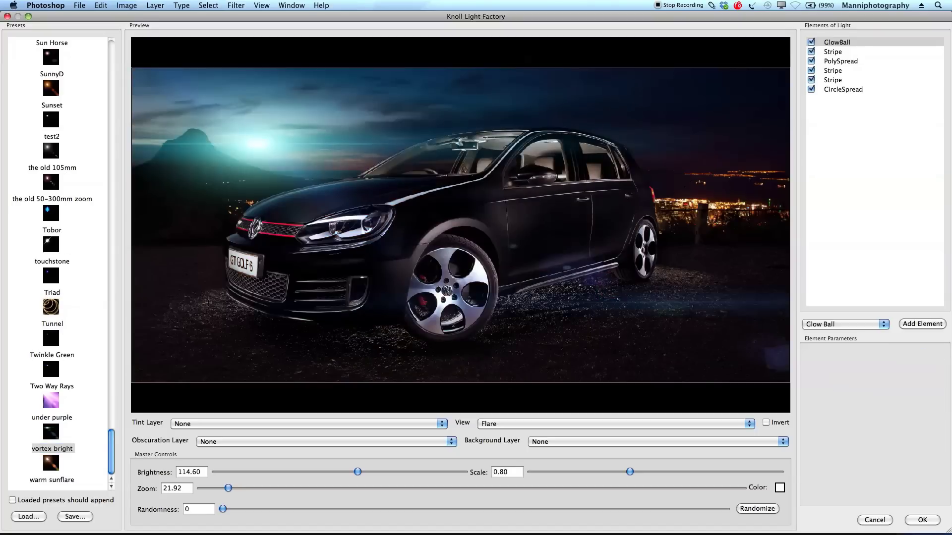
left_click_drag(261, 144, 270, 181)
mouse_move(258, 240)
left_mouse_down()
mouse_move(228, 337)
mouse_move(356, 237)
mouse_move(363, 216)
left_mouse_up()
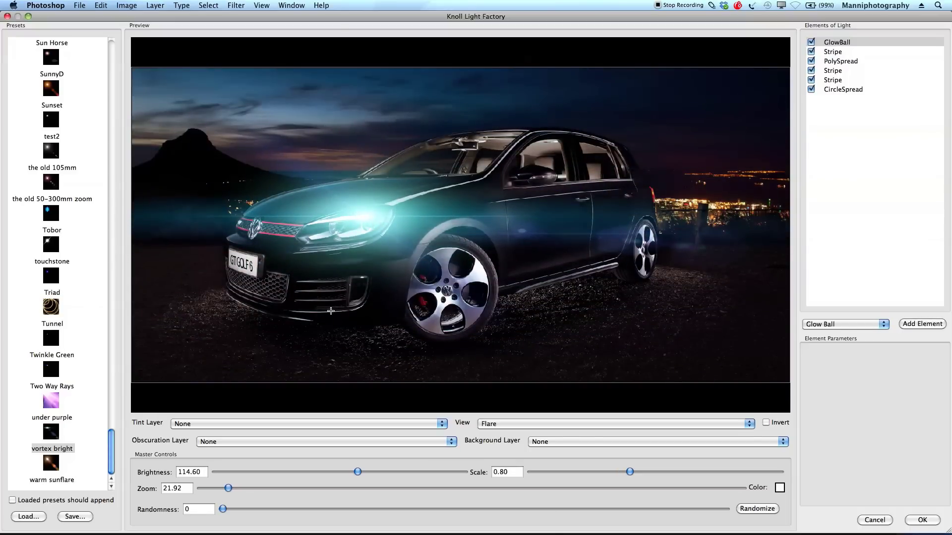
left_click_drag(352, 472, 334, 472)
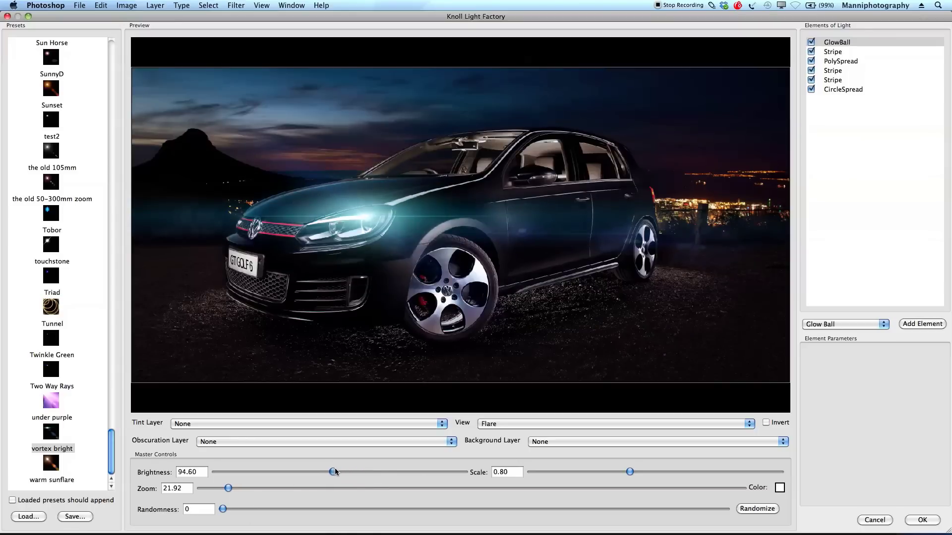
Move the flare to the rear of the car's roof, and try the Tunnel preset across the photo
left_click(840, 89)
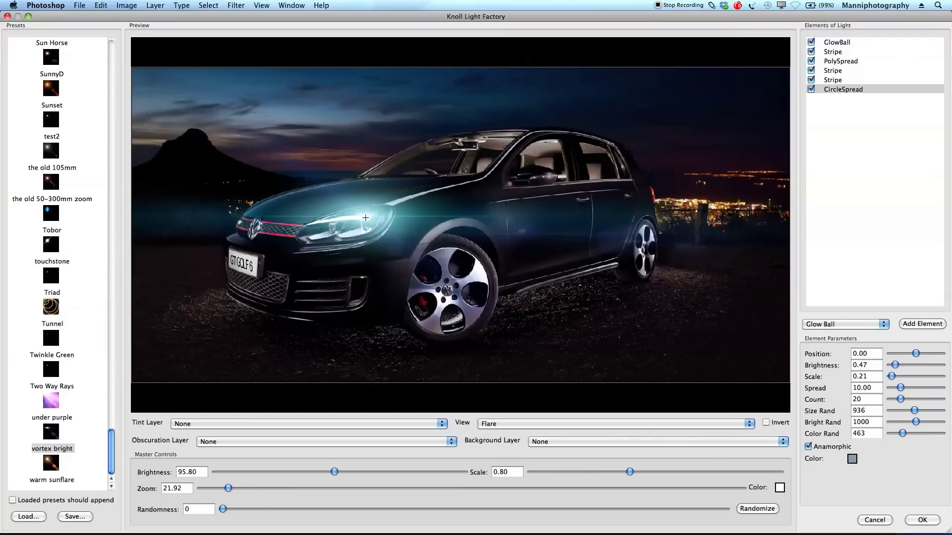
left_click_drag(365, 218, 612, 144)
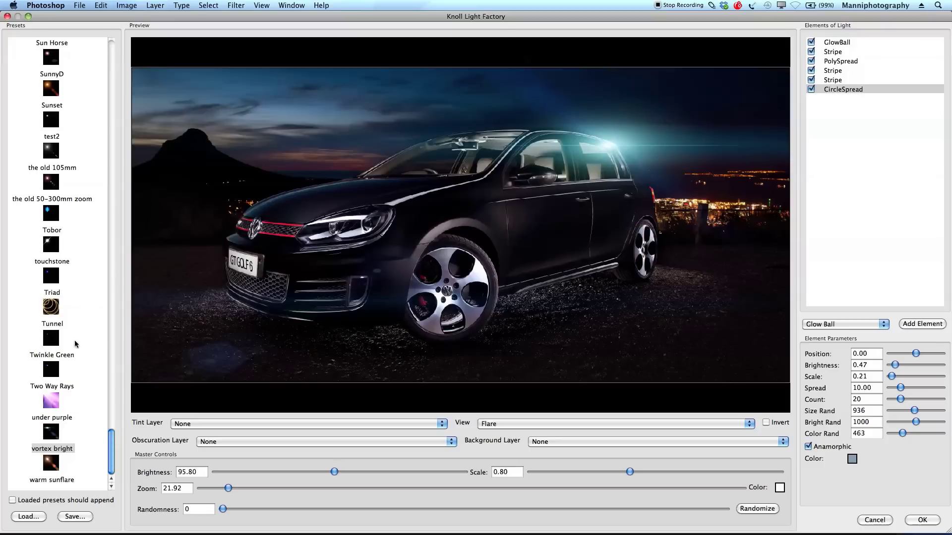
left_click(53, 307)
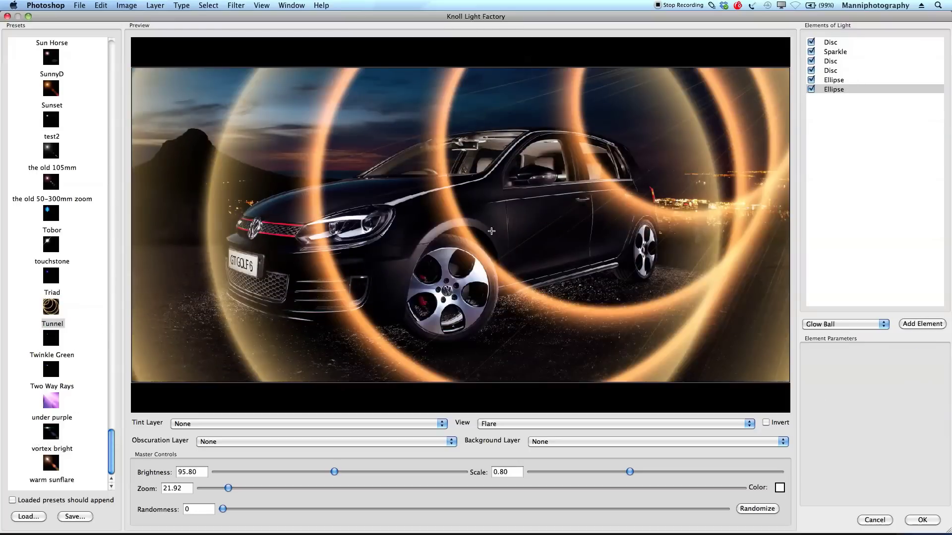
left_click_drag(496, 209, 374, 248)
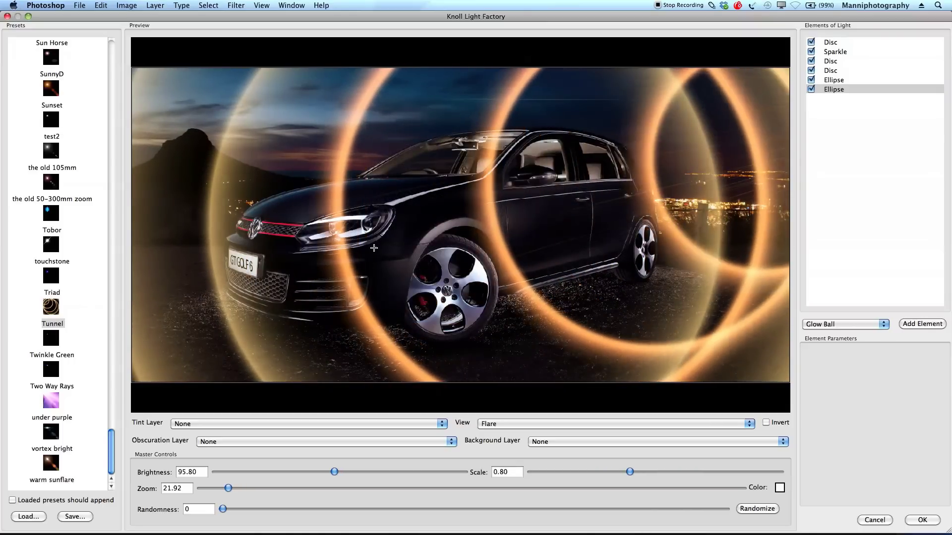
Reapply the vortex bright preset and move its flare back onto the headlight
left_click(55, 447)
left_click(641, 204)
left_click_drag(616, 198, 362, 215)
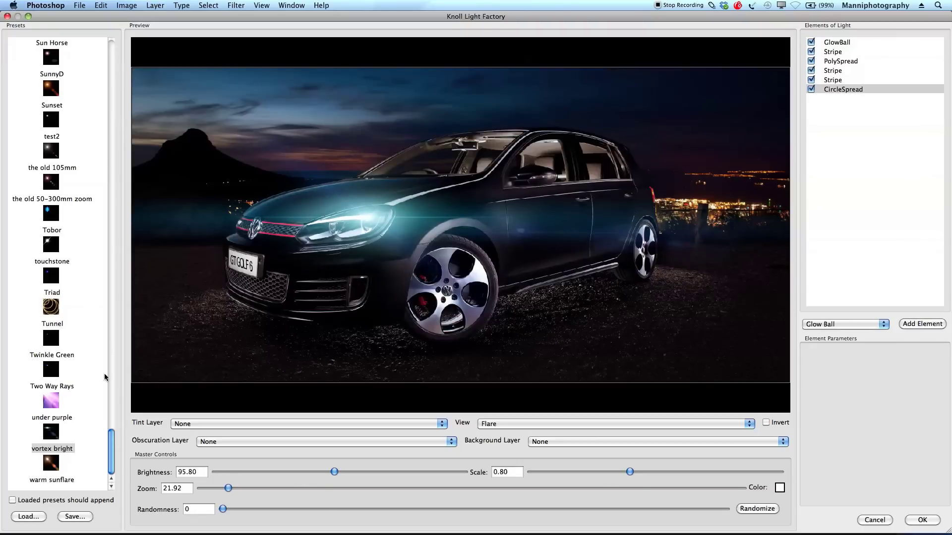
Try the Triad, touchstone, Tobor, the old 50-300mm zoom and the old 105mm presets on the headlight
left_click(56, 281)
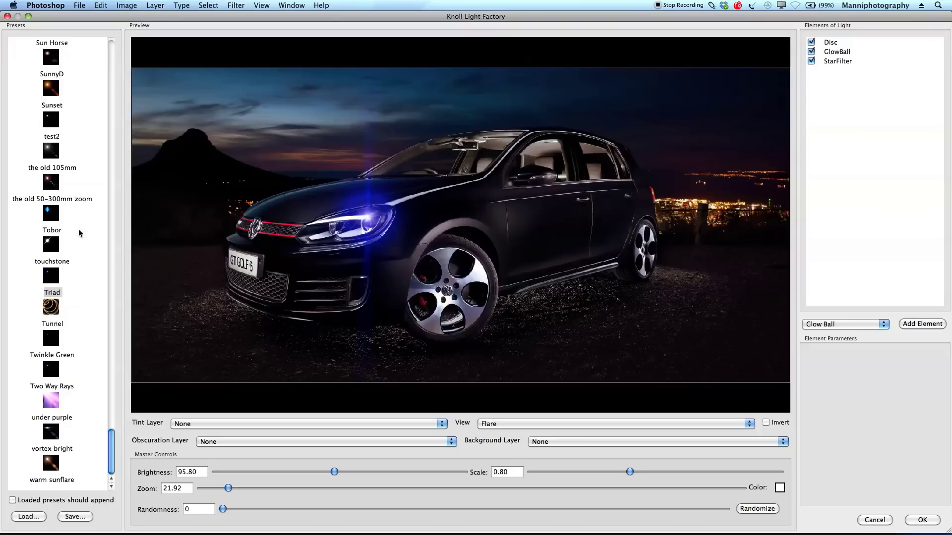
left_click(53, 244)
left_click(49, 214)
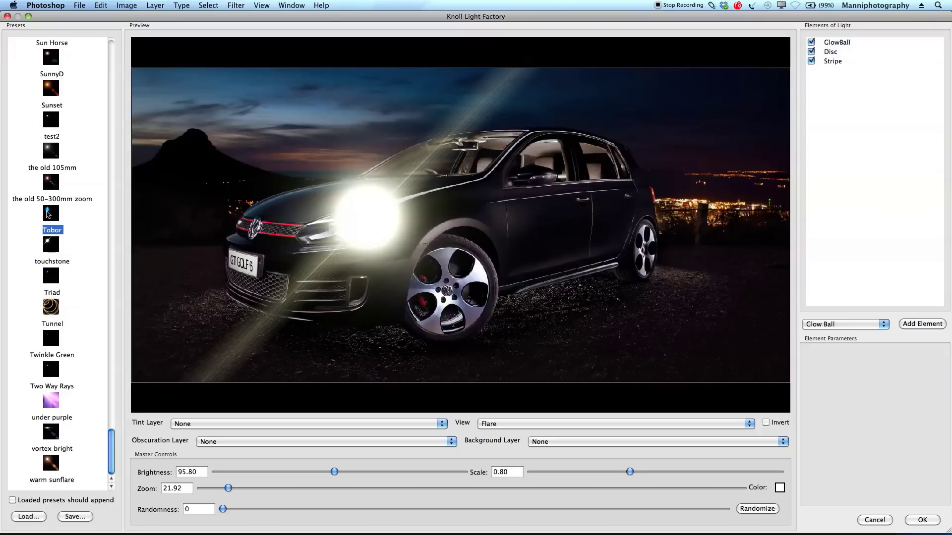
left_click(56, 183)
left_click(55, 151)
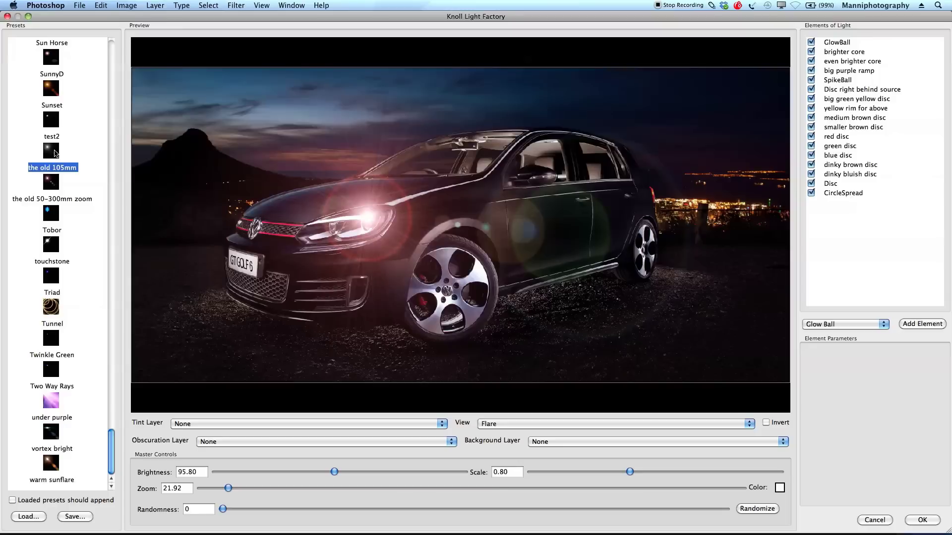
Try the Sunset and Sun Horse presets and move the flare over the car's front door area
left_click_drag(114, 456, 111, 429)
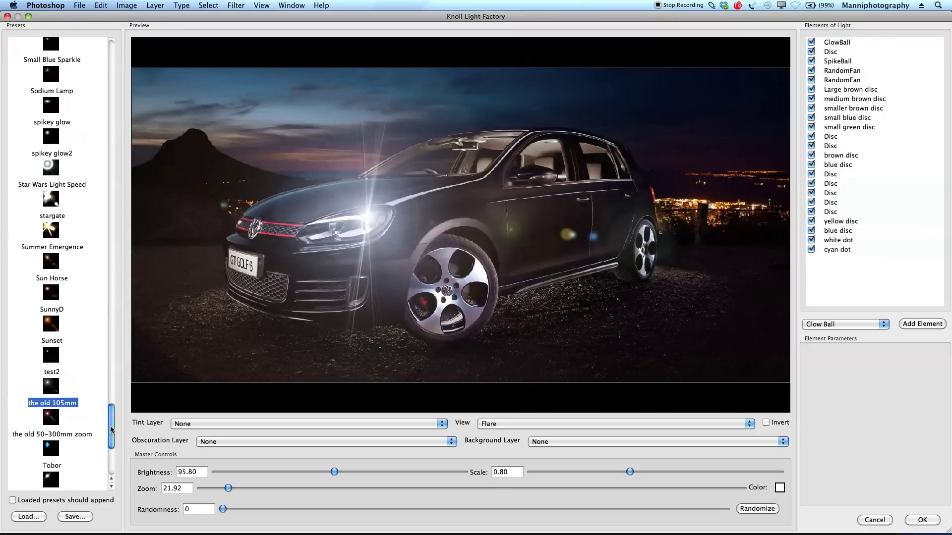
left_click(58, 329)
left_click(44, 266)
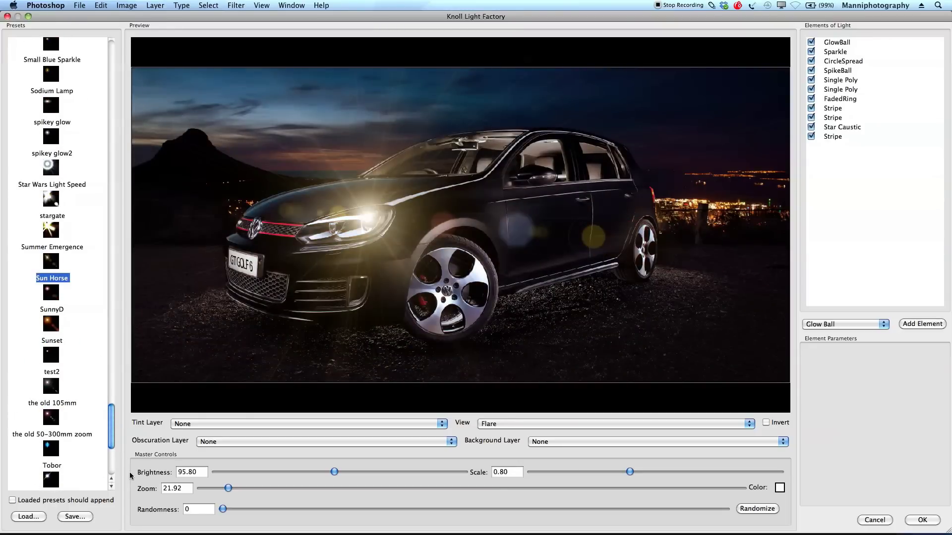
left_click_drag(113, 443, 113, 434)
left_click_drag(372, 214, 402, 243)
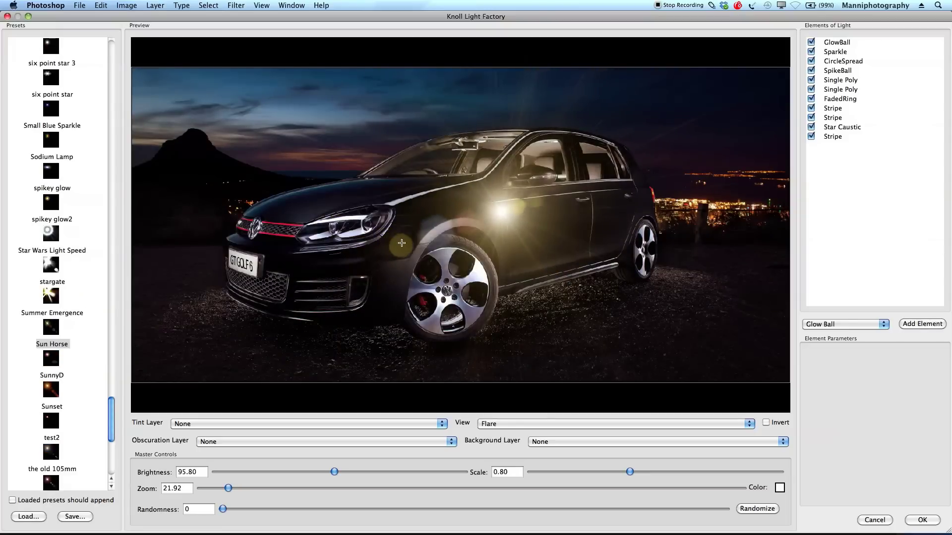
Try the Star Wars Light Speed, six point star and six point star 2 presets on the car, and cancel the filter
left_click(52, 250)
left_click_drag(111, 431, 111, 407)
left_click(52, 301)
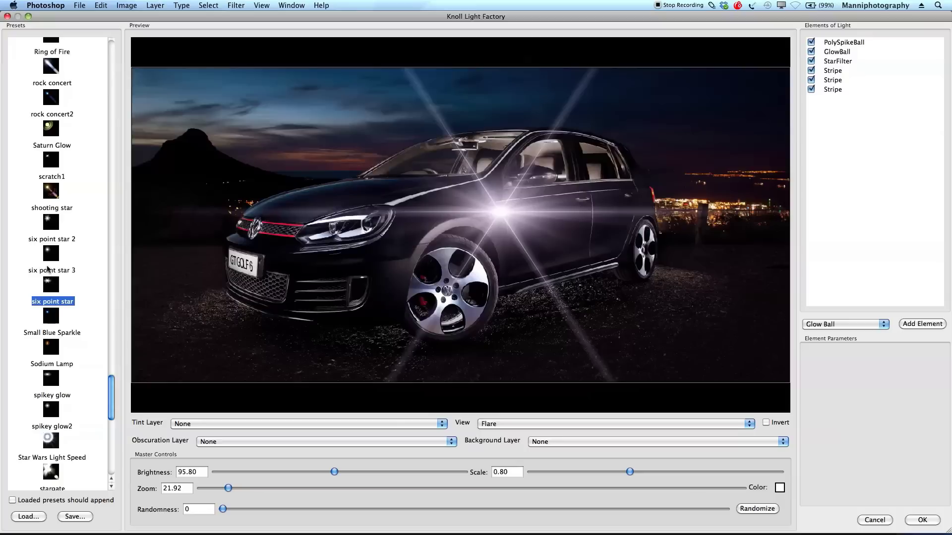
left_click(50, 240)
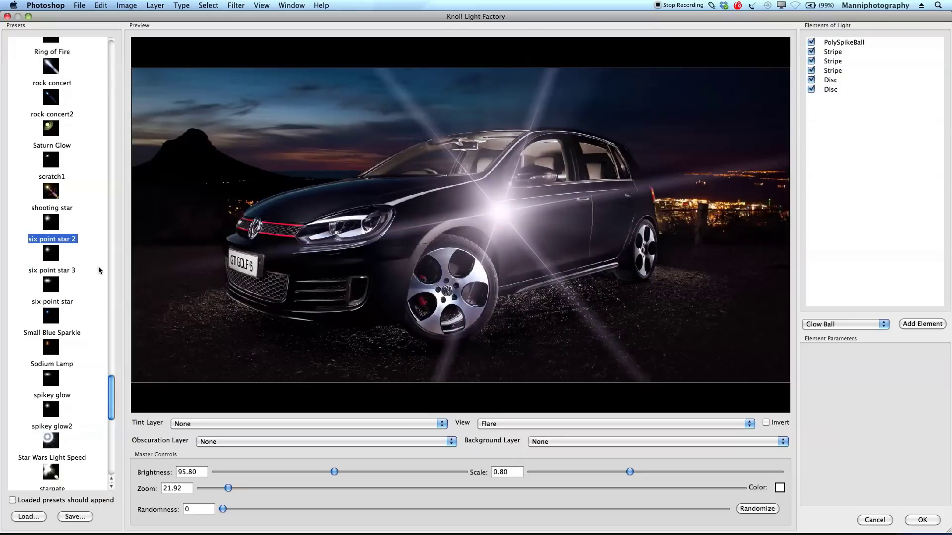
left_click_drag(498, 213, 446, 235)
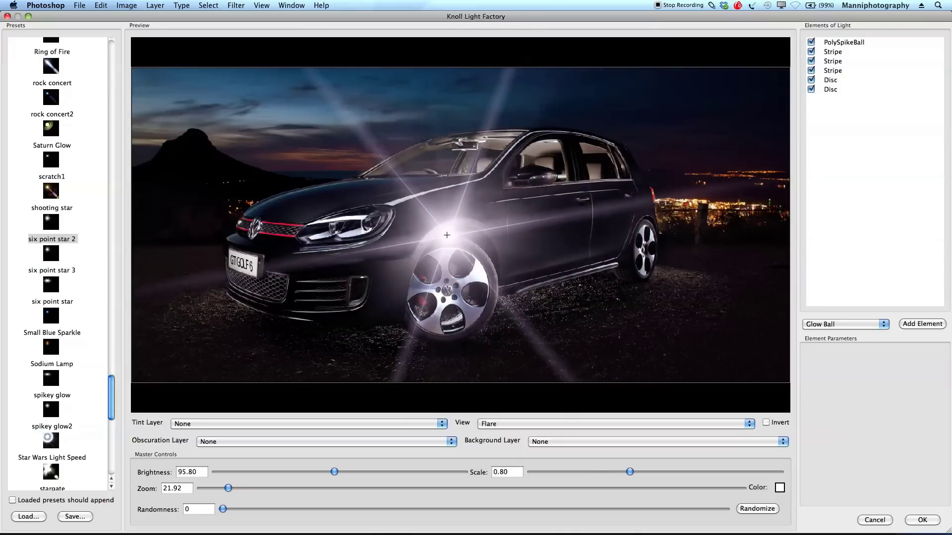
left_click(869, 520)
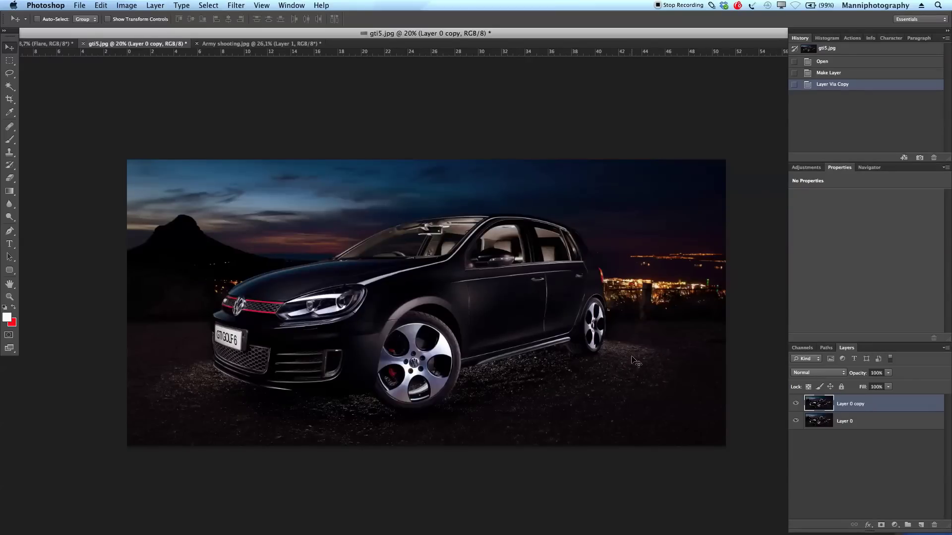
Duplicate Layer 1 in Army shooting.jpg and open the Knoll Light Factory filter on the copy
left_click(282, 45)
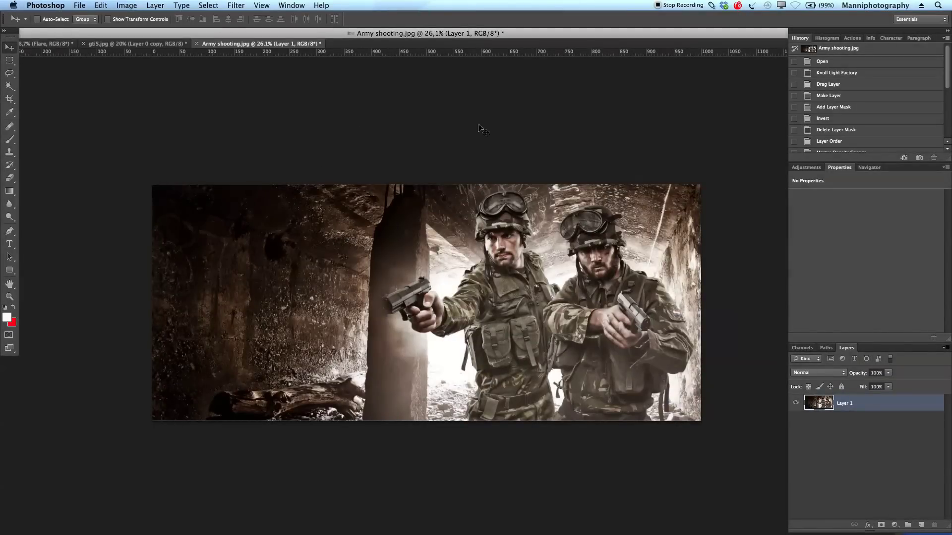
left_click_drag(842, 406, 921, 525)
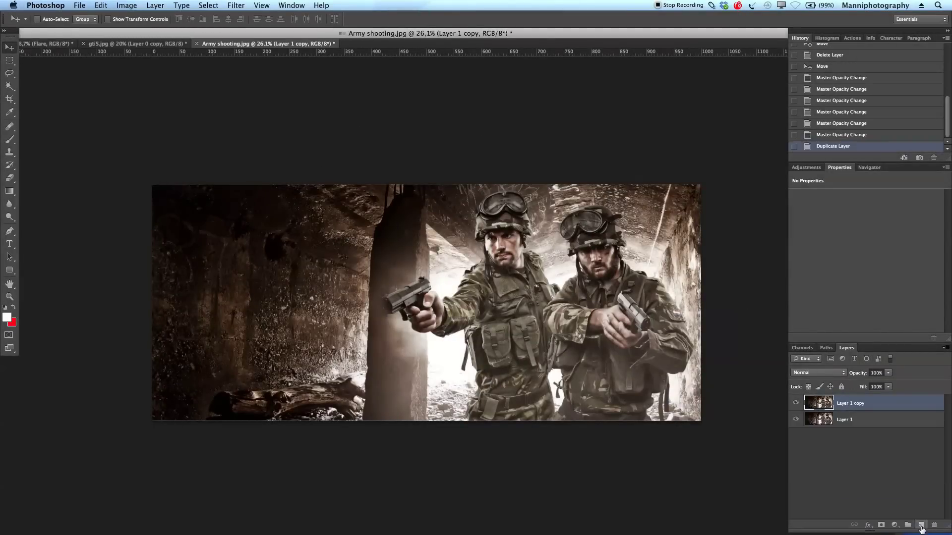
left_click(238, 5)
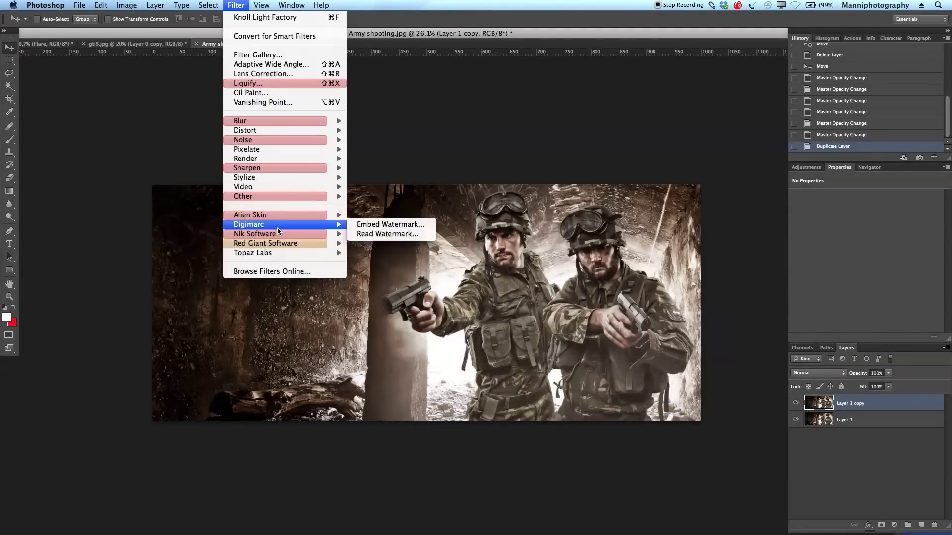
mouse_move(292, 243)
left_click(388, 243)
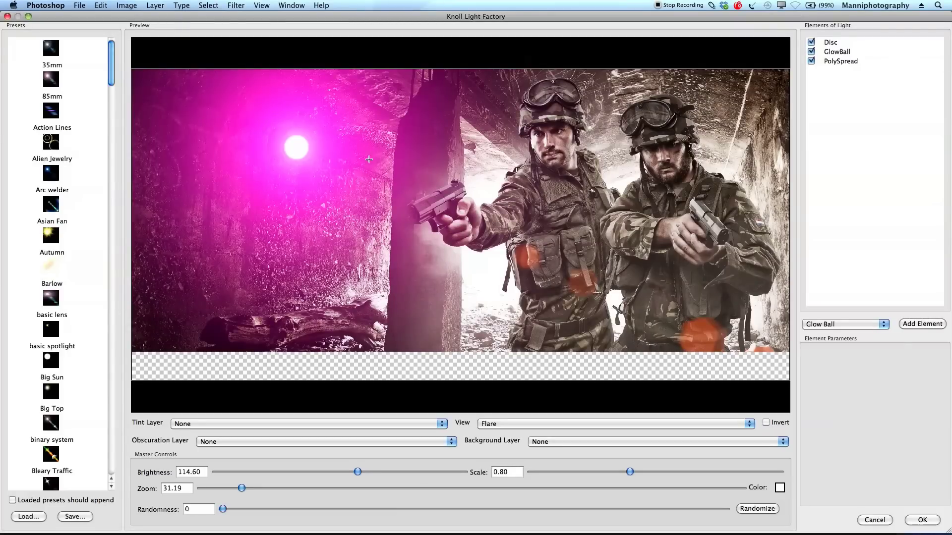
Change the outer colour of the flare's GlowBall element to orange d69a0b
left_click(838, 61)
left_click(837, 52)
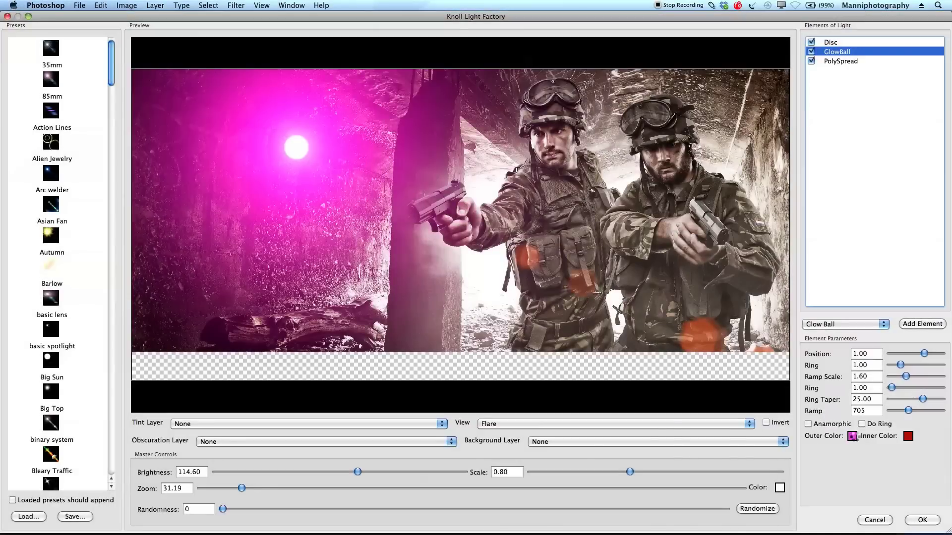
left_click(852, 435)
left_click(637, 467)
left_click_drag(619, 412, 610, 385)
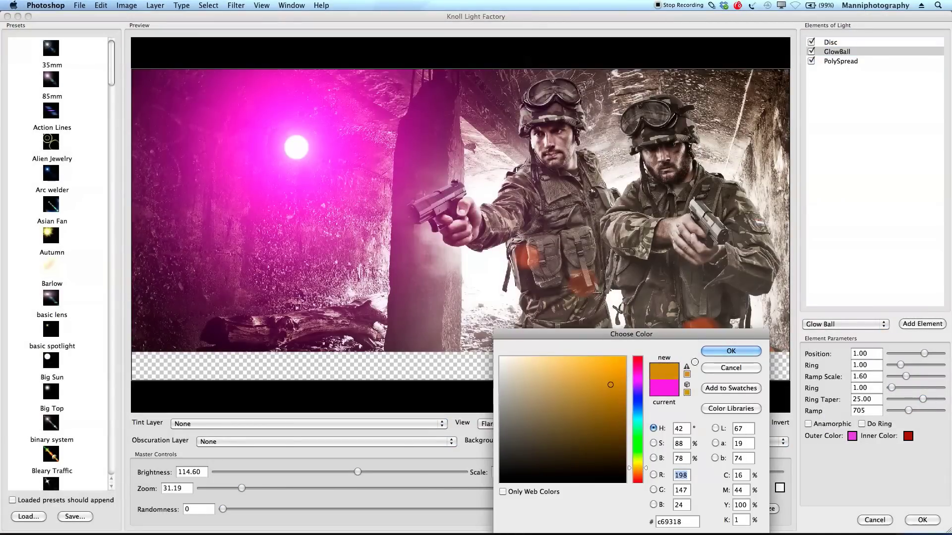
key("Return")
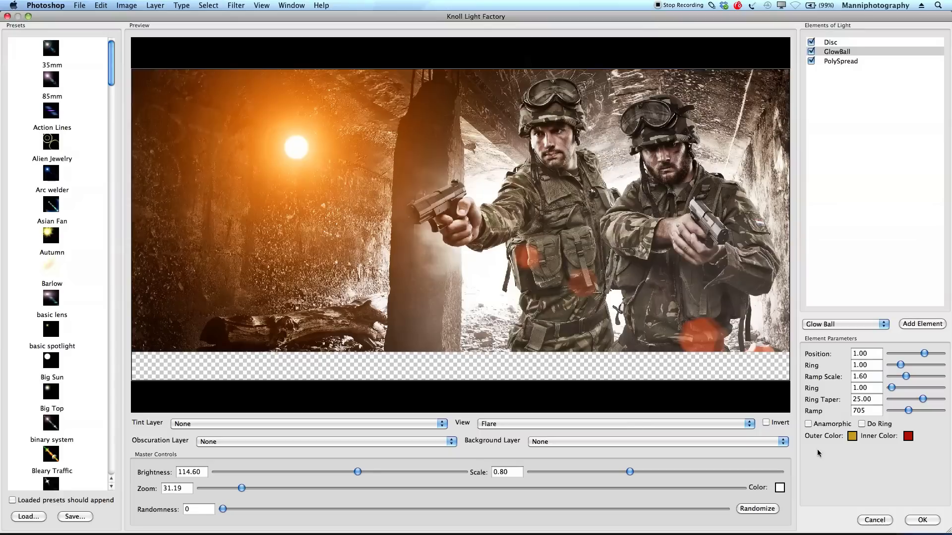
left_click(852, 436)
left_click_drag(610, 385, 619, 377)
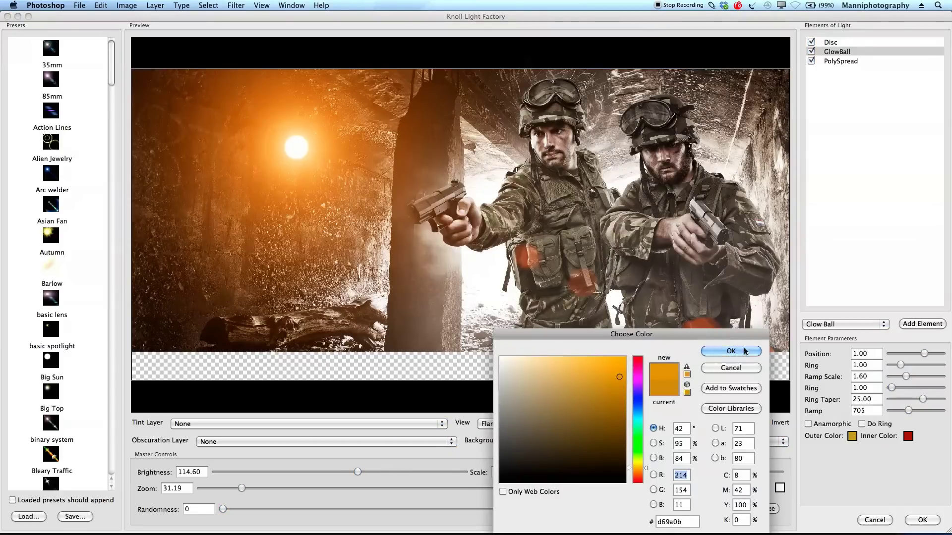
left_click(745, 351)
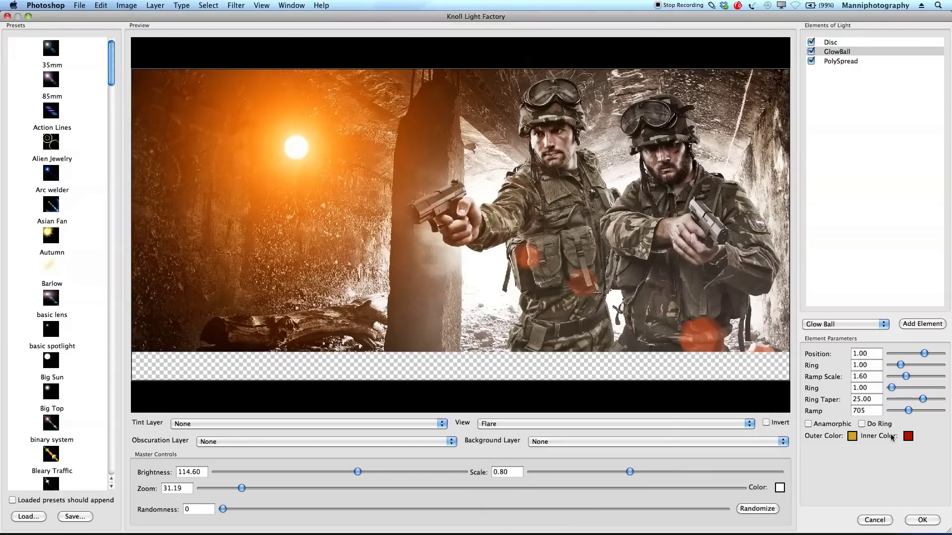
Try burnt orange ac5926 as the GlowBall's inner colour, and settle on dark red 980a0a
left_click(908, 436)
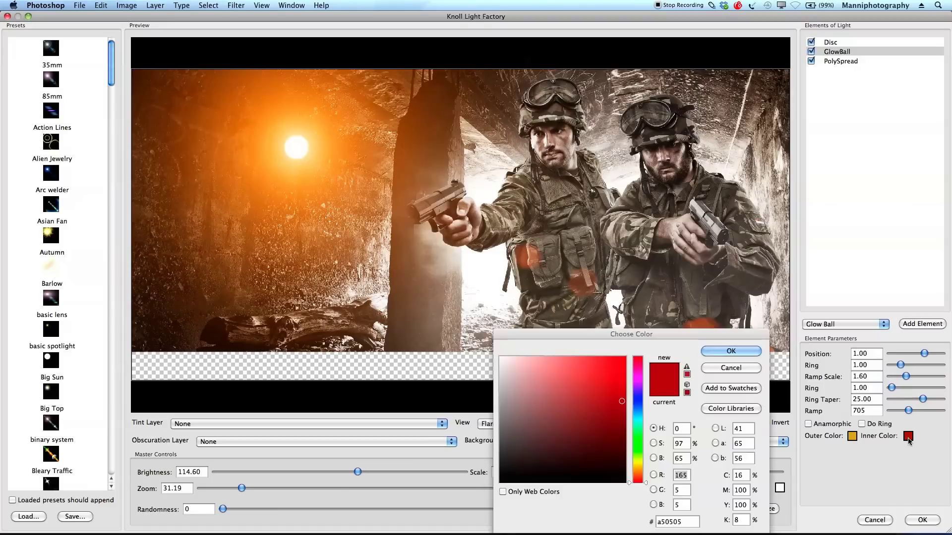
left_click_drag(635, 452, 636, 475)
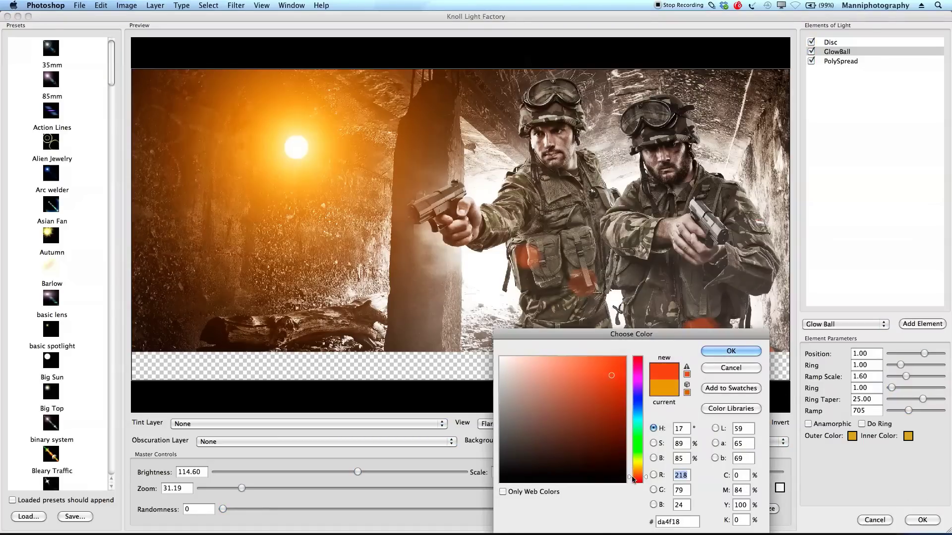
left_click(616, 409)
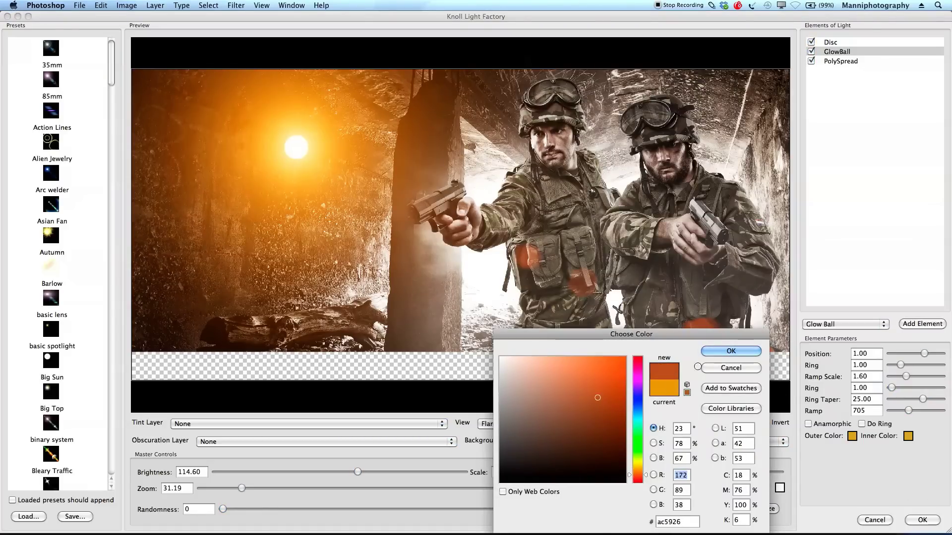
left_click(738, 352)
left_click(908, 436)
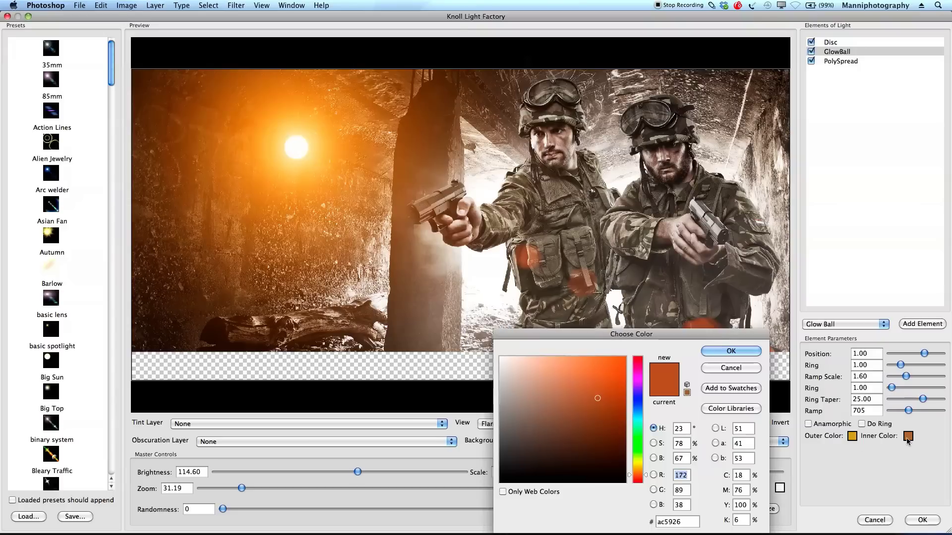
left_click(644, 482)
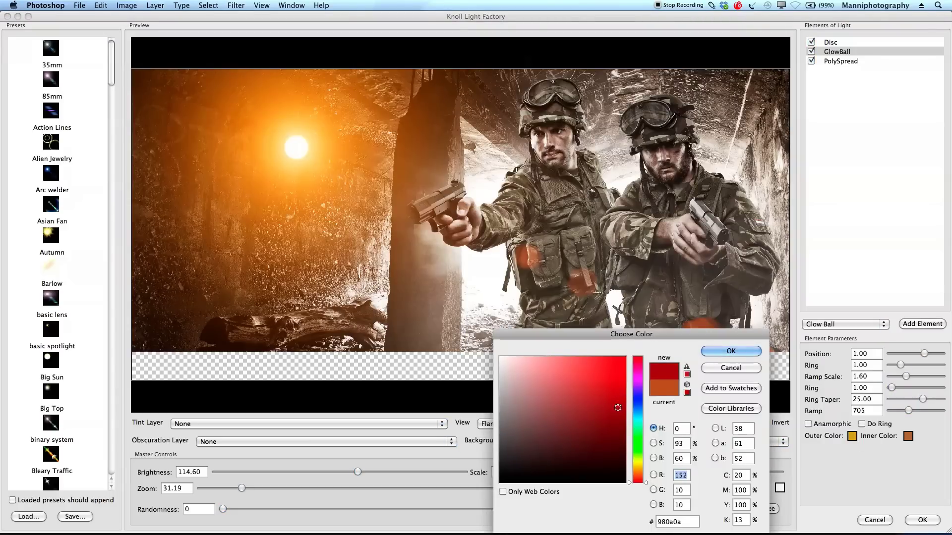
left_click(720, 351)
Move the flare between the two soldiers' heads and turn off its Disc element
left_click_drag(309, 148, 614, 167)
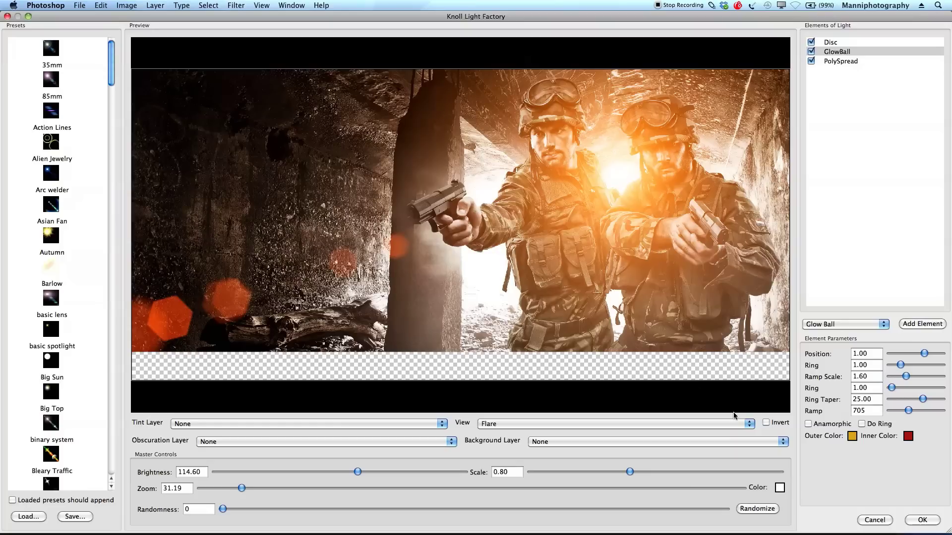
left_click(811, 42)
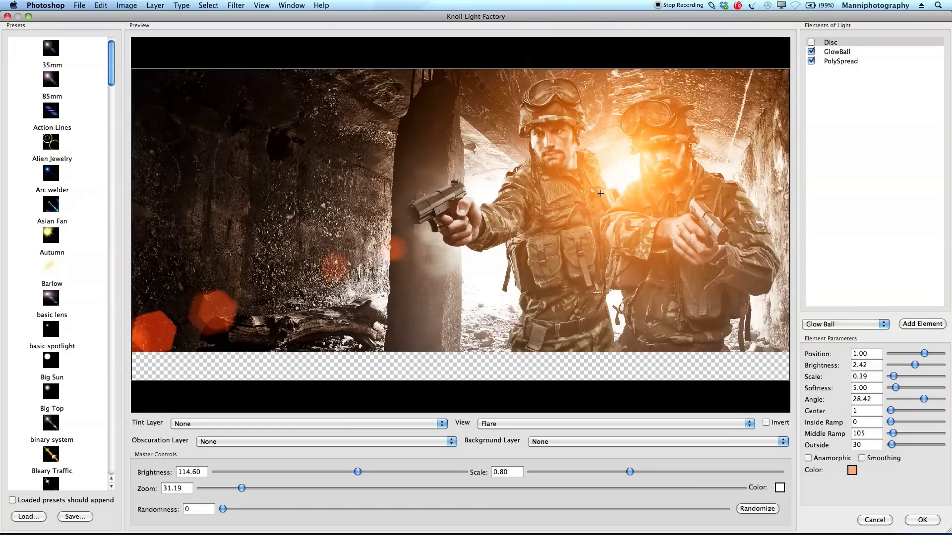
Try a master brightness of 106.60 and yellow ccad1d as the GlowBall's outer colour, and restore orange d69a0b
mouse_move(357, 473)
left_mouse_down()
mouse_move(340, 472)
mouse_move(351, 472)
left_mouse_up()
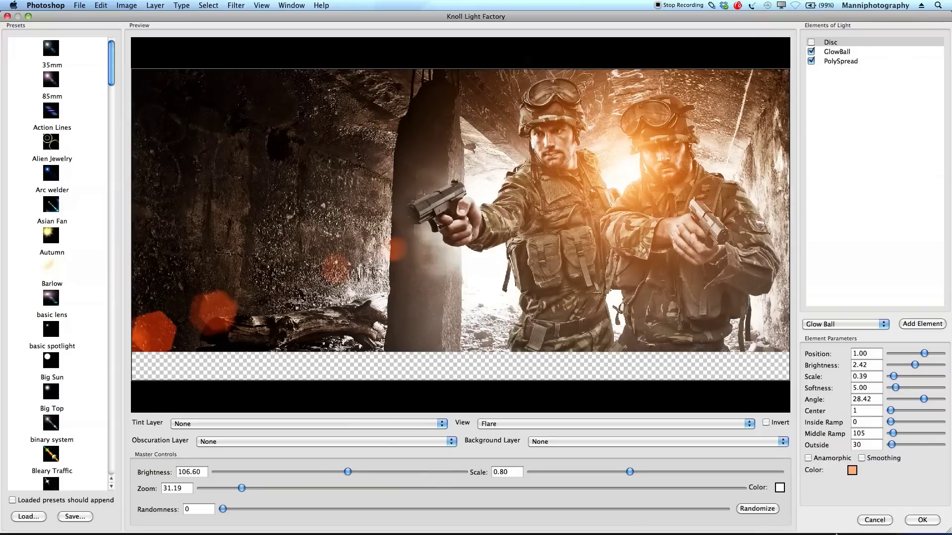
left_click(845, 50)
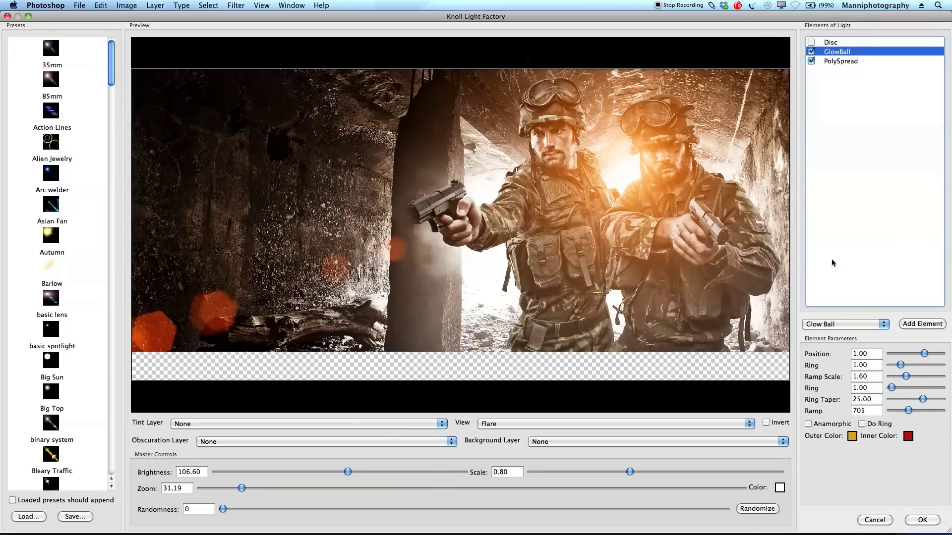
left_click(852, 436)
left_click_drag(596, 413, 607, 382)
left_click_drag(639, 467, 638, 466)
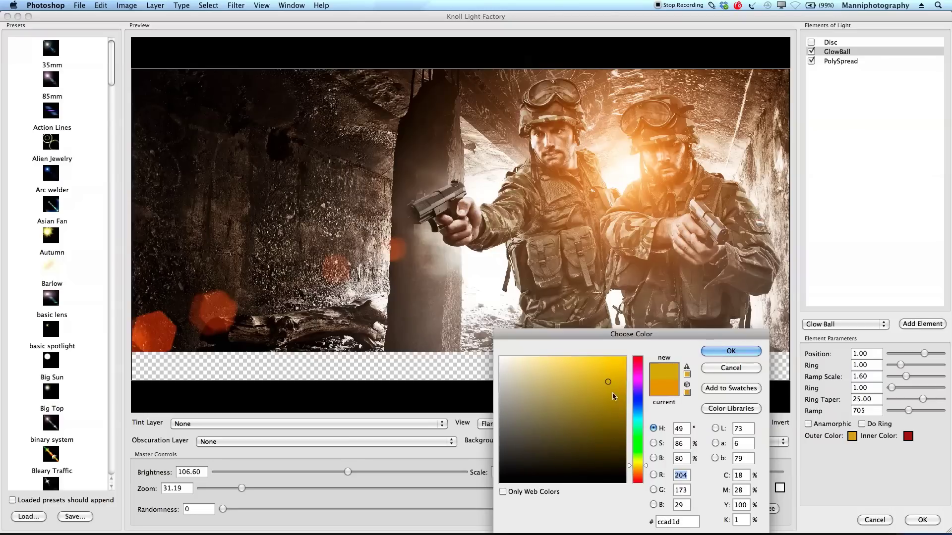
left_click(663, 388)
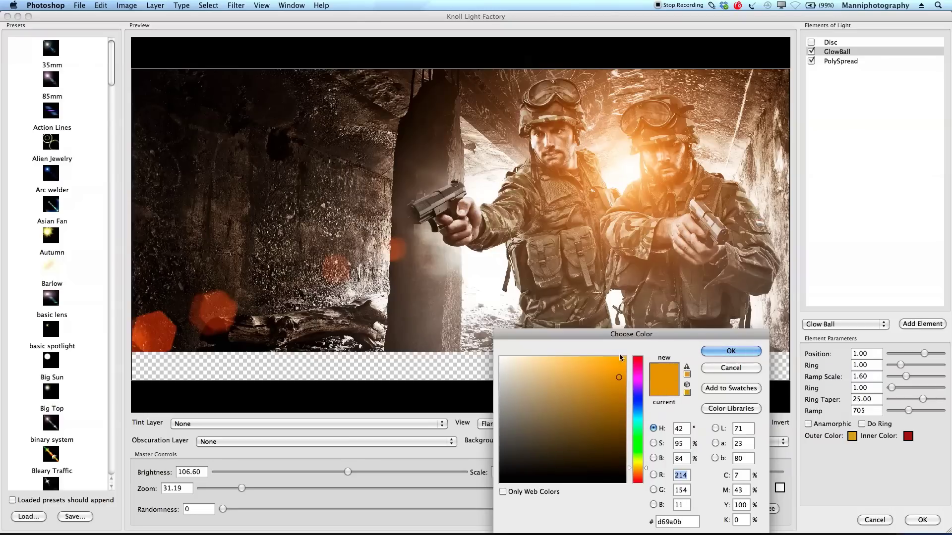
left_click(722, 352)
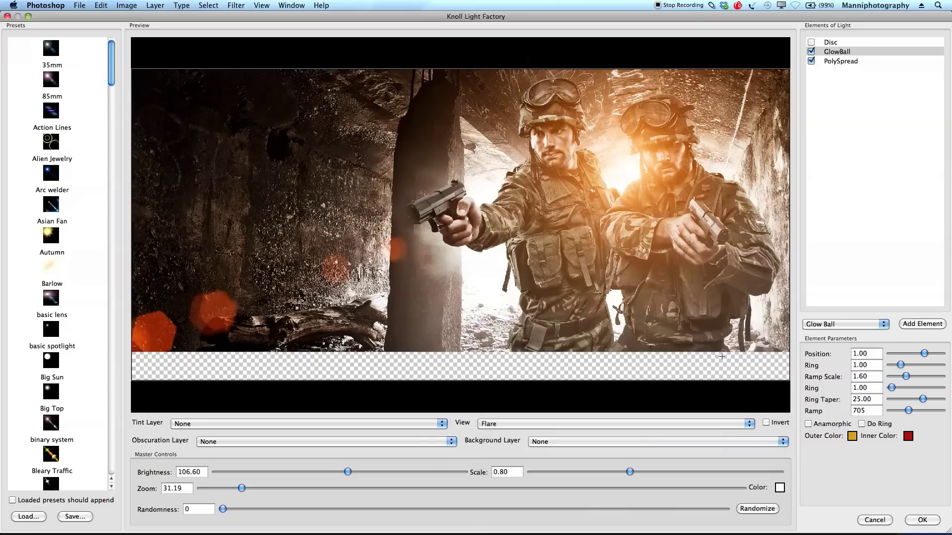
Set the GlowBall's inner colour to red ab0909 and raise the flare's master brightness to about 124
left_click(909, 438)
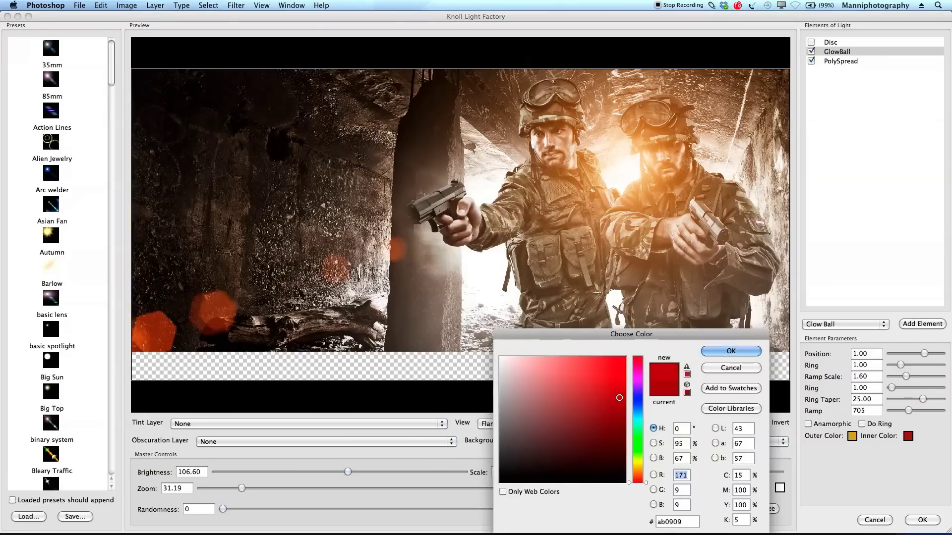
left_click(739, 347)
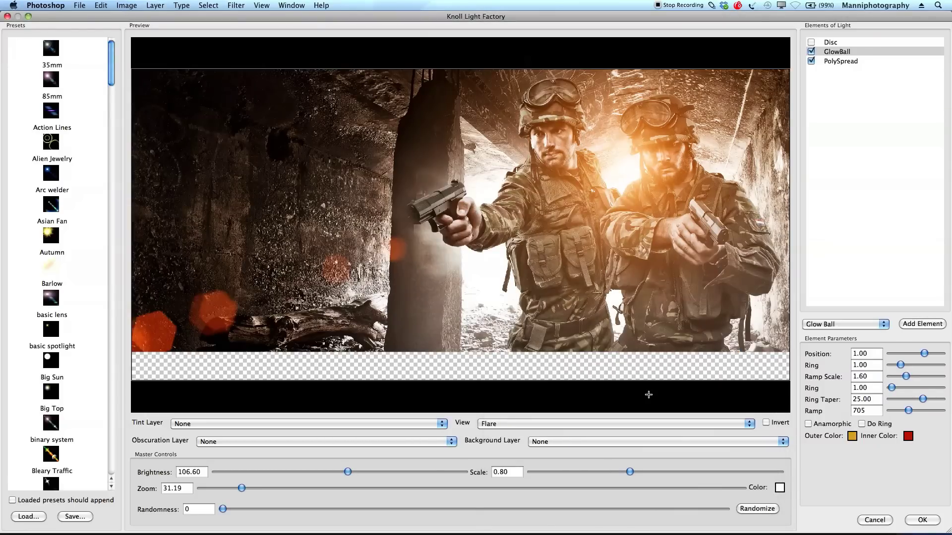
left_click_drag(360, 472, 370, 472)
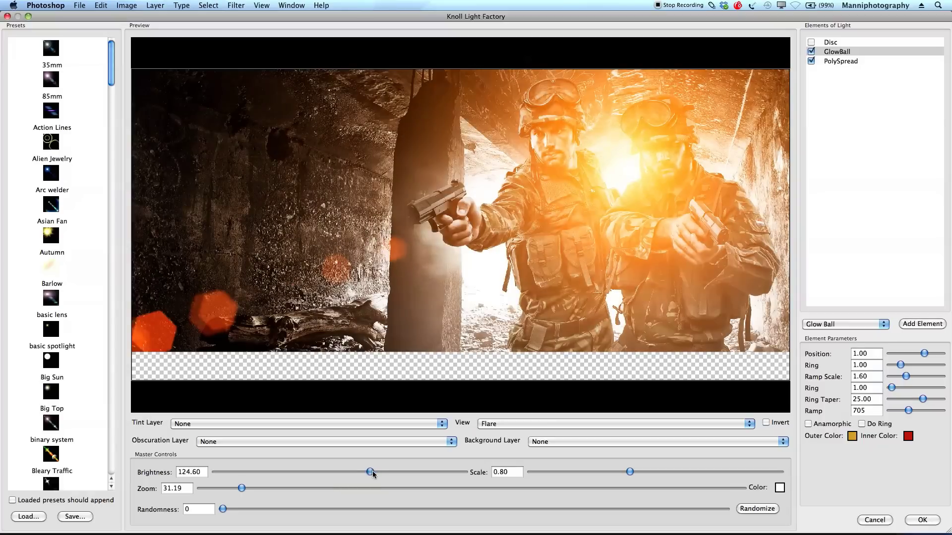
Apply the flare after nudging it slightly lower between the soldiers, and reduce the Layer 1 copy's opacity to 78%
mouse_move(626, 179)
left_mouse_down()
mouse_move(627, 237)
mouse_move(614, 188)
left_mouse_up()
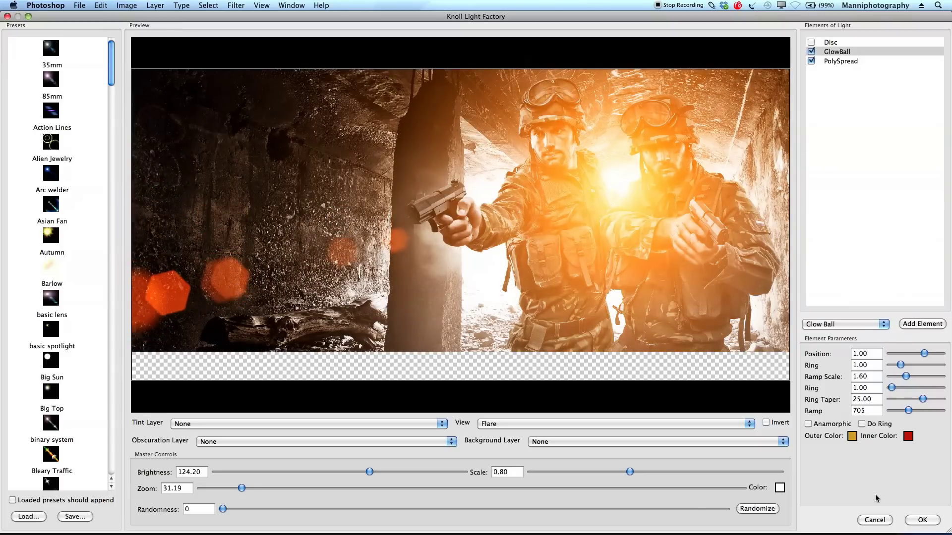
left_click(921, 519)
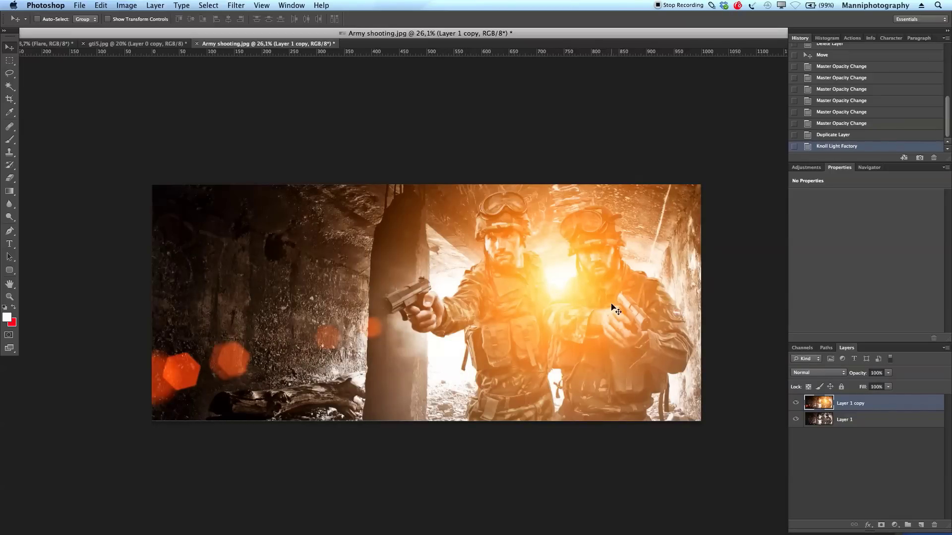
left_click_drag(850, 378, 849, 378)
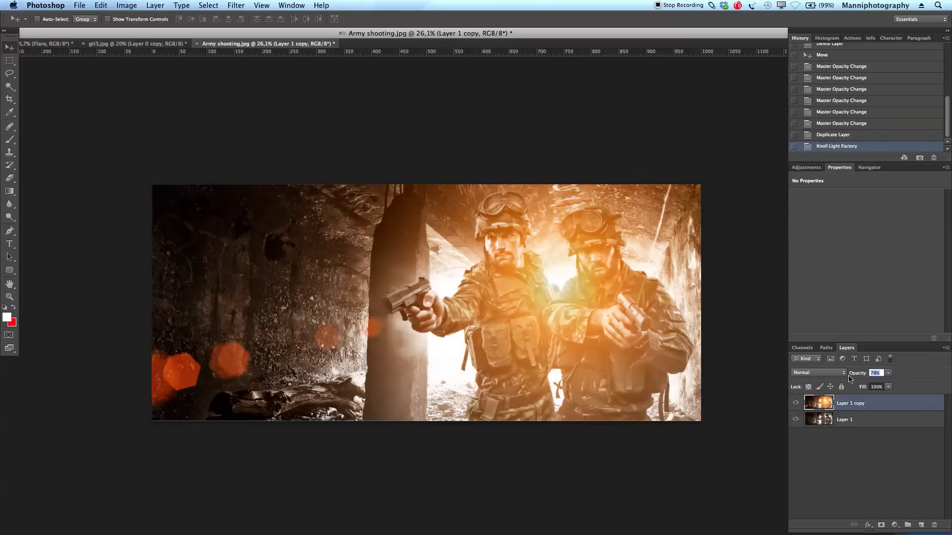